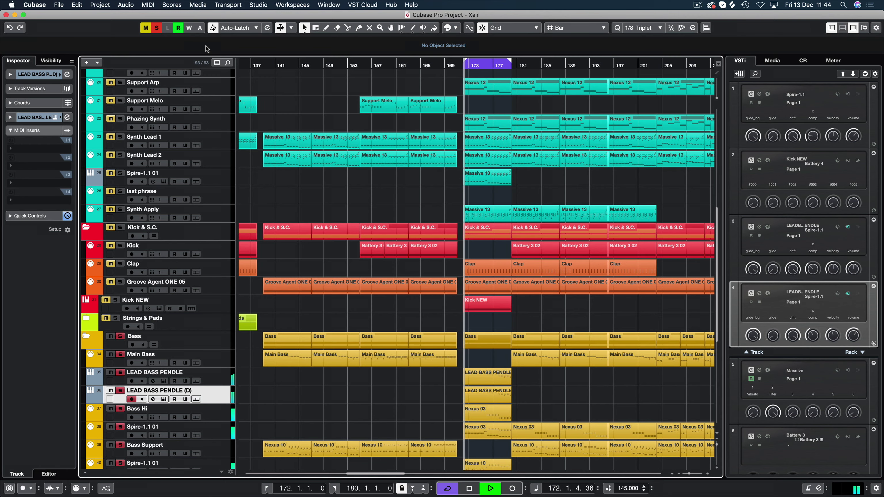
Clear all solos, solo the folder that holds the synth melody tracks, and play the looped section.
key(space)
click(157, 29)
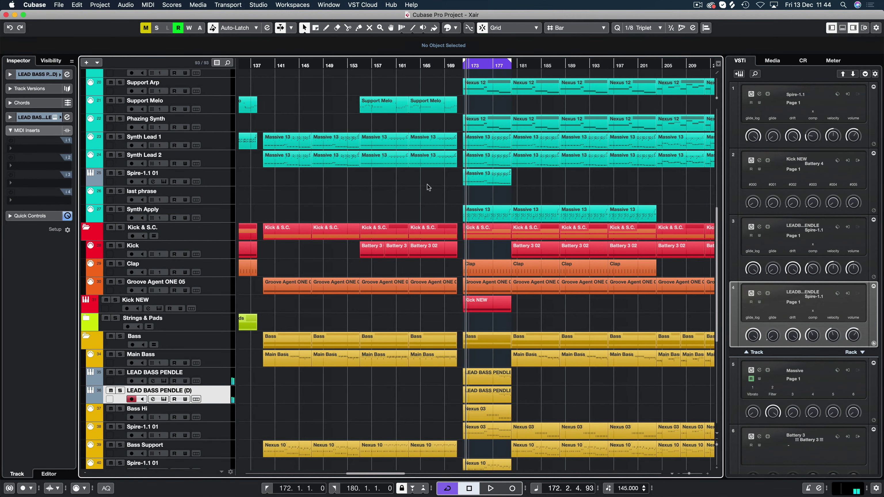
scroll(428, 187, up, 5)
click(120, 142)
scroll(366, 195, down, 9)
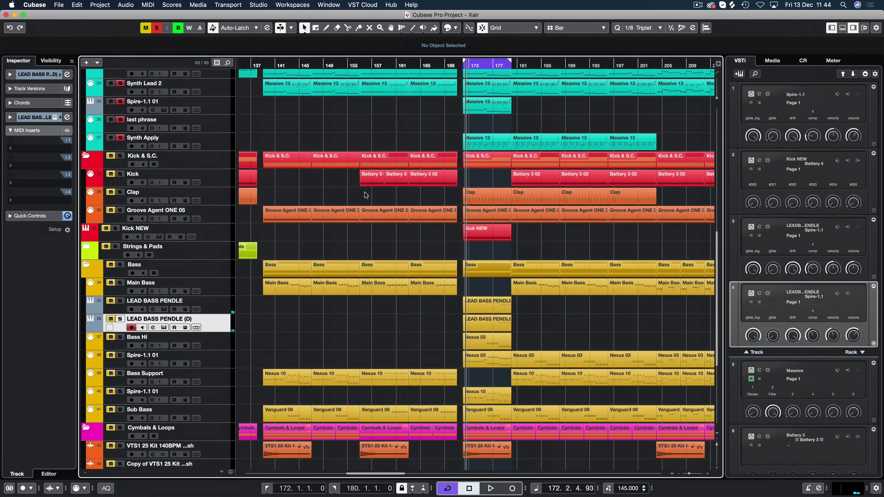
scroll(391, 194, up, 5)
key(space)
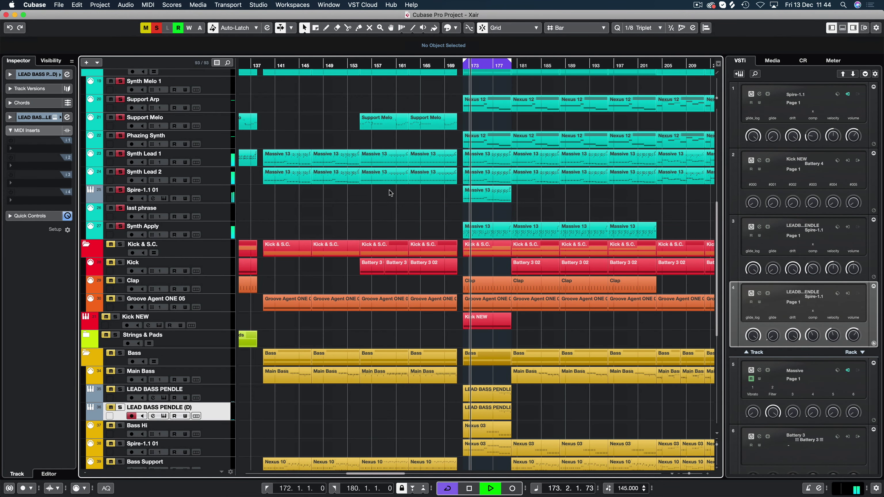
In the MixConsole, replace the Melodies group solo with a solo on the Spire-1.1 01 channel and return to the project.
key(F3)
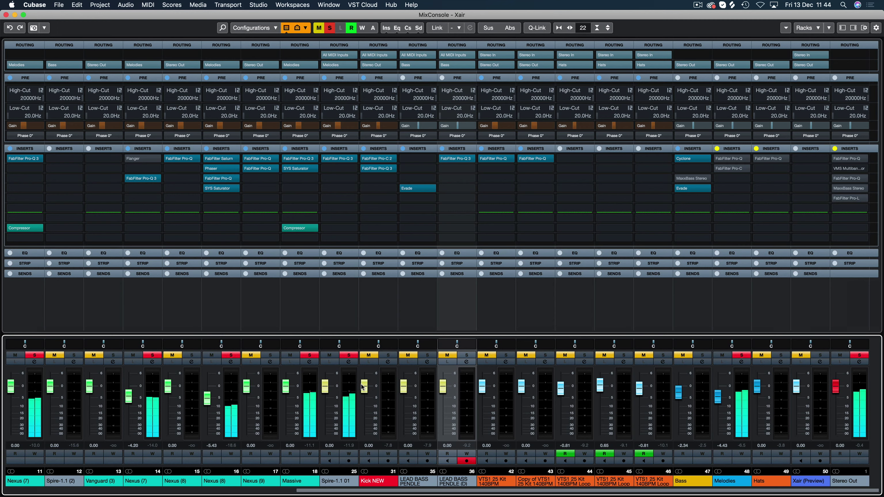
click(742, 355)
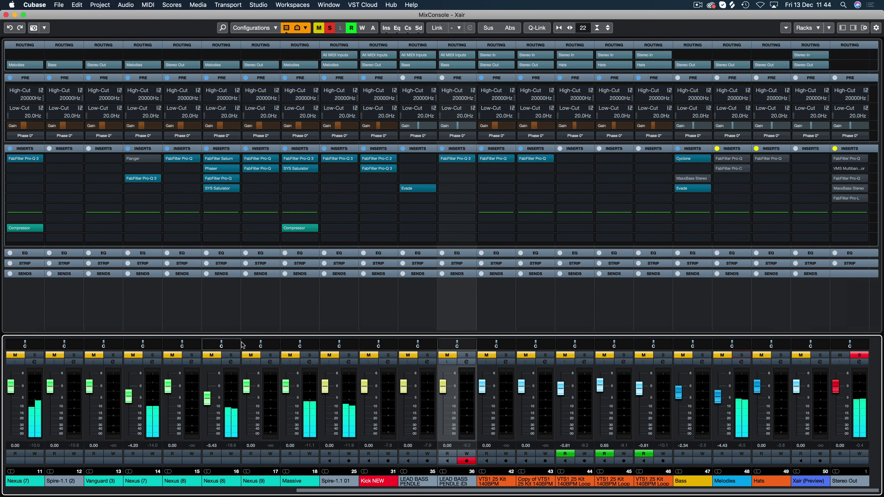
click(351, 355)
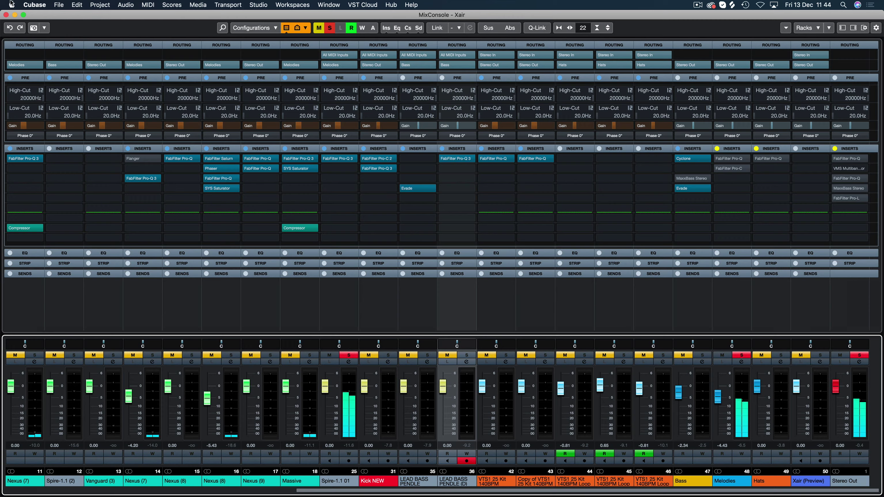
click(6, 15)
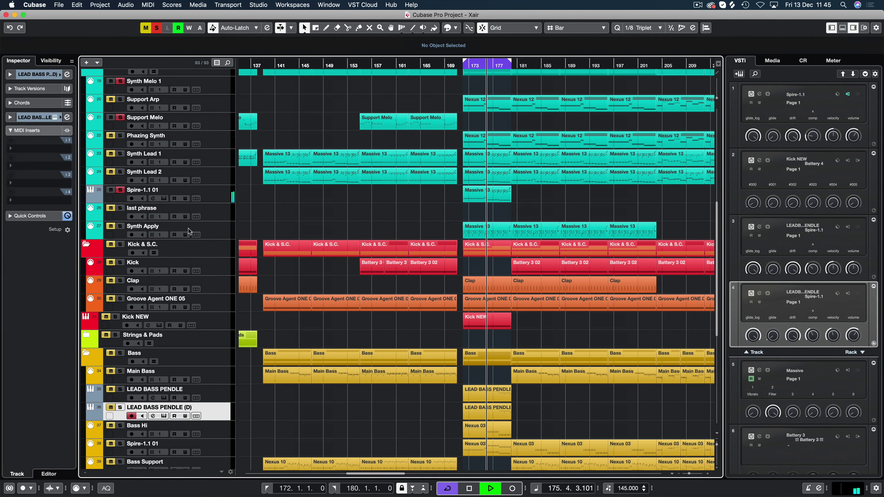
Select the Spire-1.1 01 track and lower the ENV1 release in its Spire synth to 253.
click(121, 227)
click(121, 227)
click(167, 193)
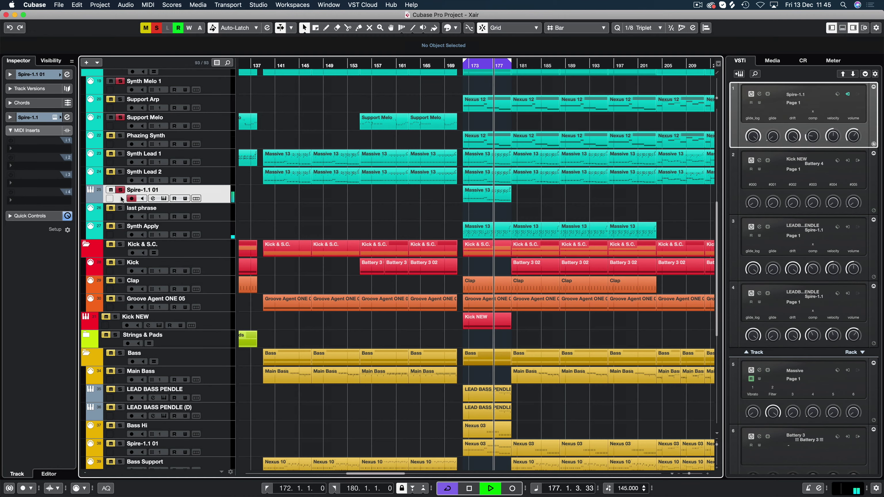
click(67, 118)
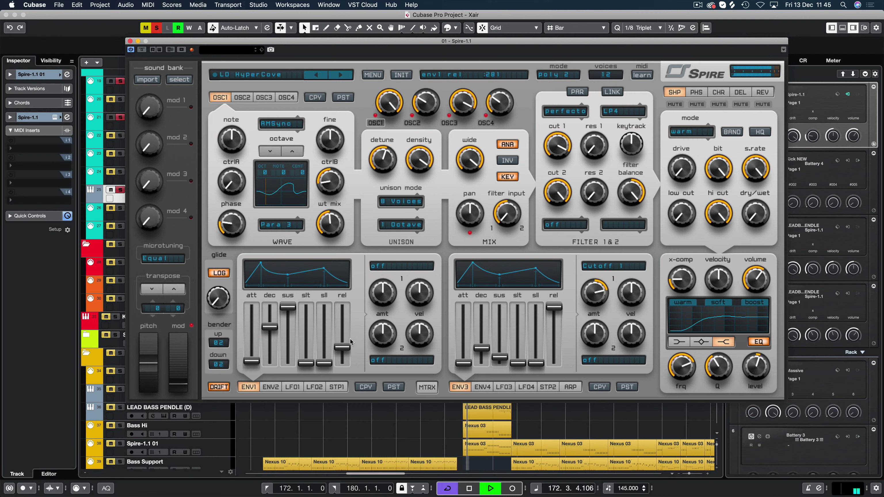
drag(347, 350, 347, 352)
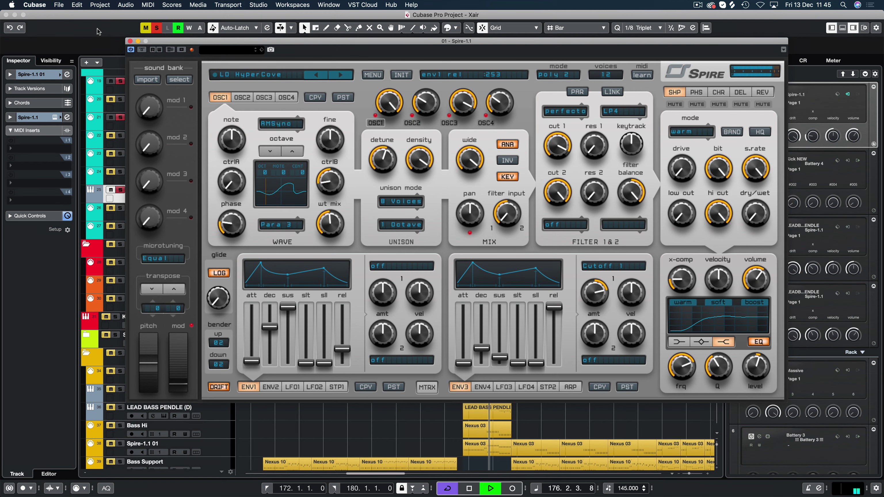
click(130, 41)
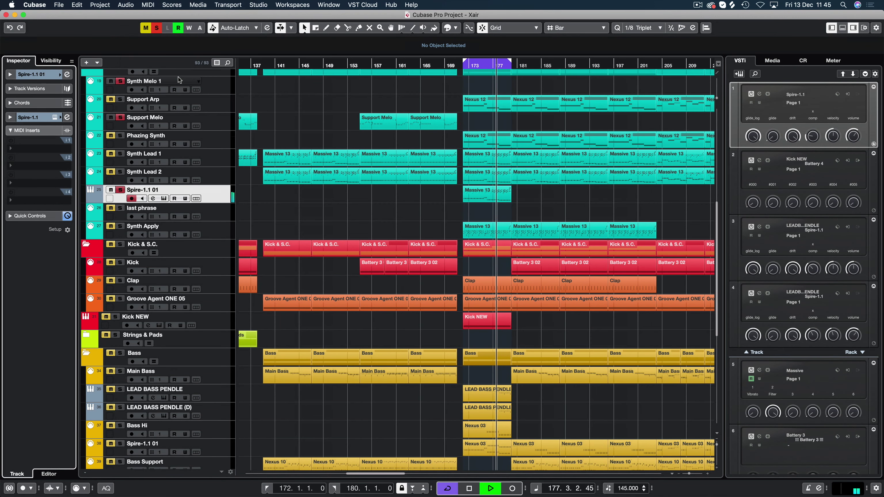
Examine the FabFilter Pro-Q 3 curve on the Spire-1.1 01 channel's first insert in the MixConsole.
key(F3)
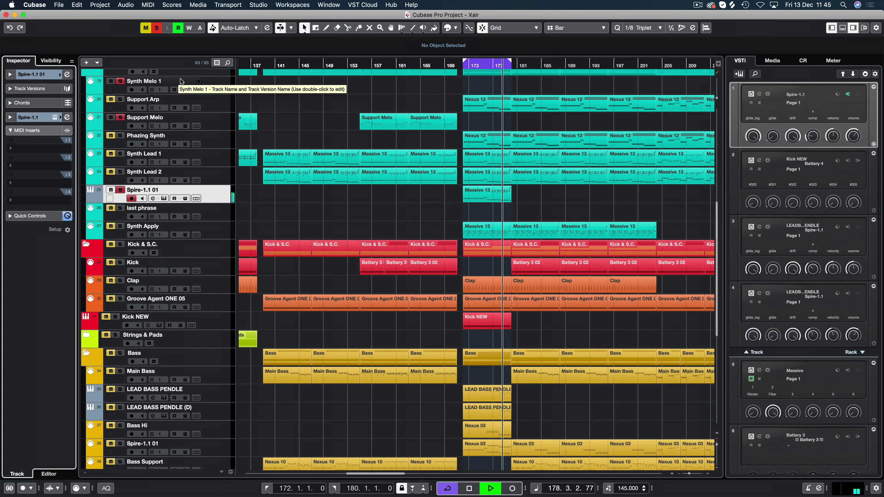
click(336, 159)
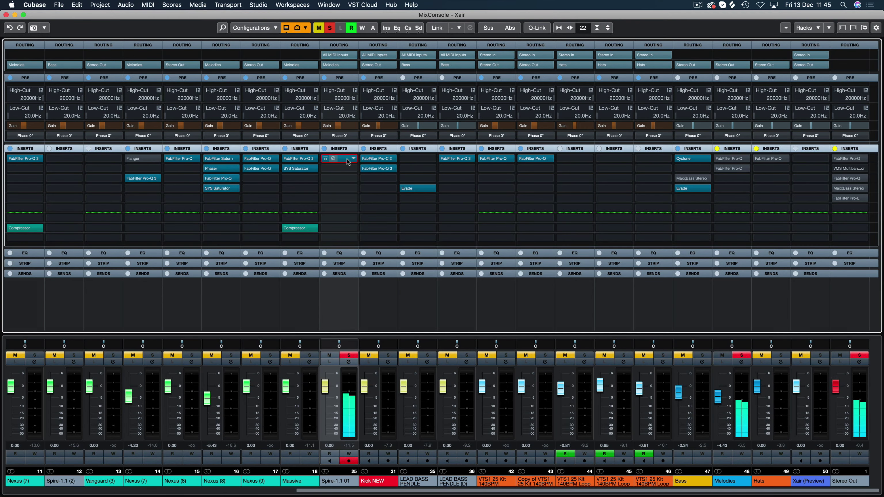
mouse_move(637, 189)
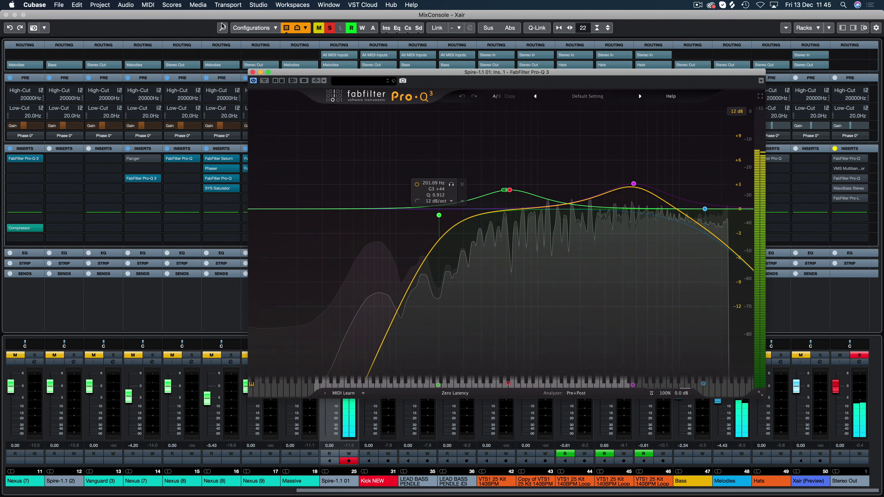
click(253, 73)
Unsolo the Spire-1.1 01 channel, solo the Melodies group to hear it in context, and close the MixConsole.
click(347, 357)
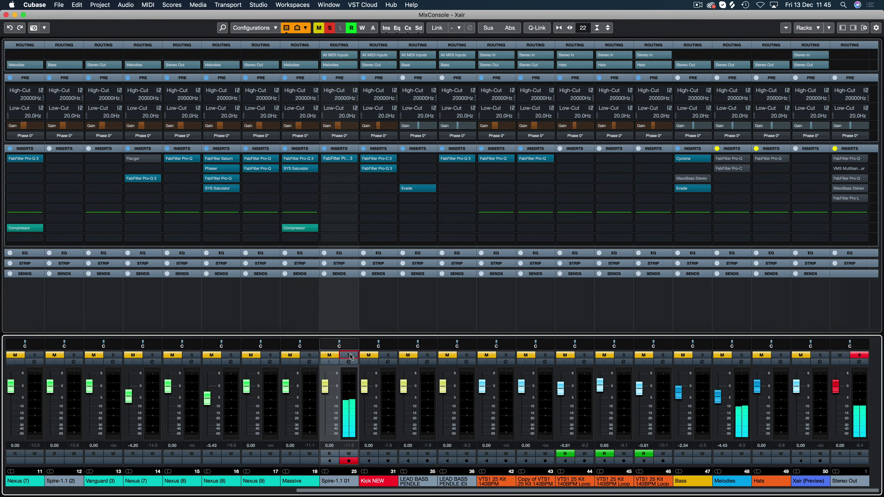
click(742, 355)
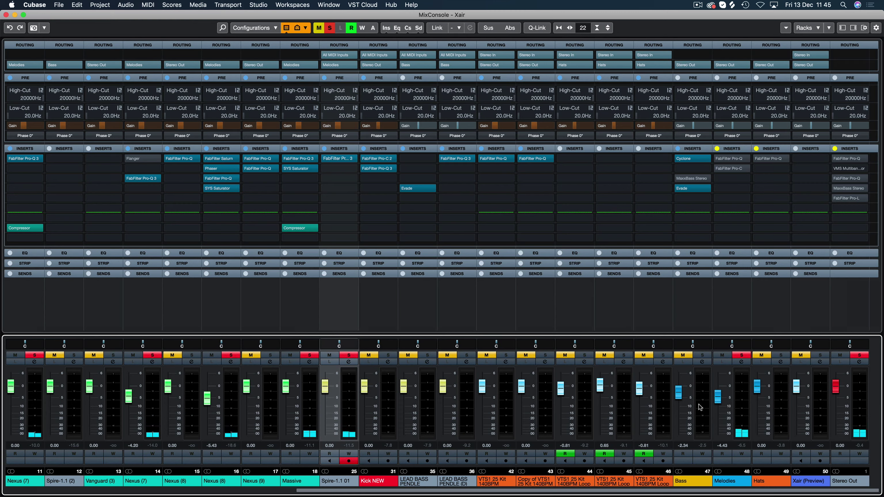
click(6, 15)
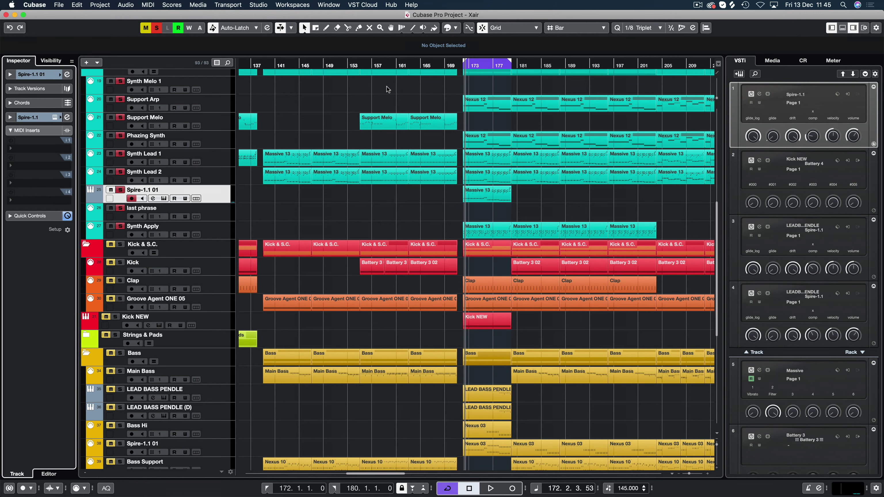
Clear all solos and audition the section with every track active.
click(157, 28)
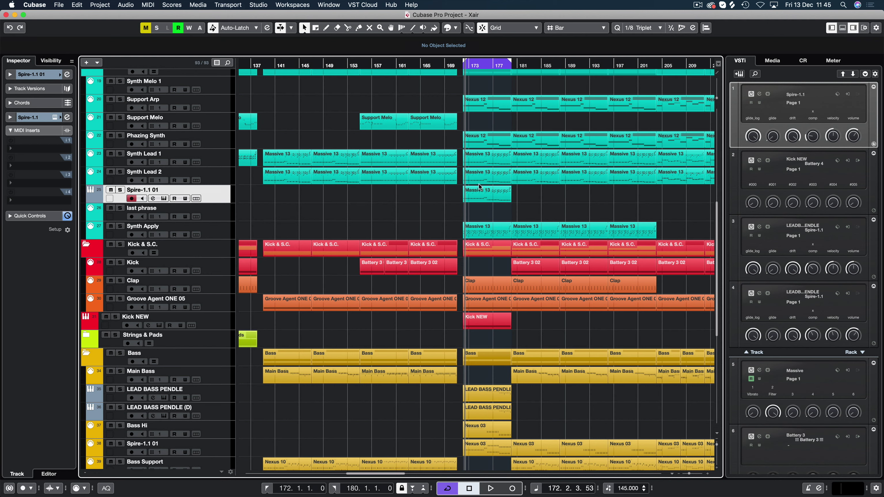
drag(523, 194, 713, 202)
key(space)
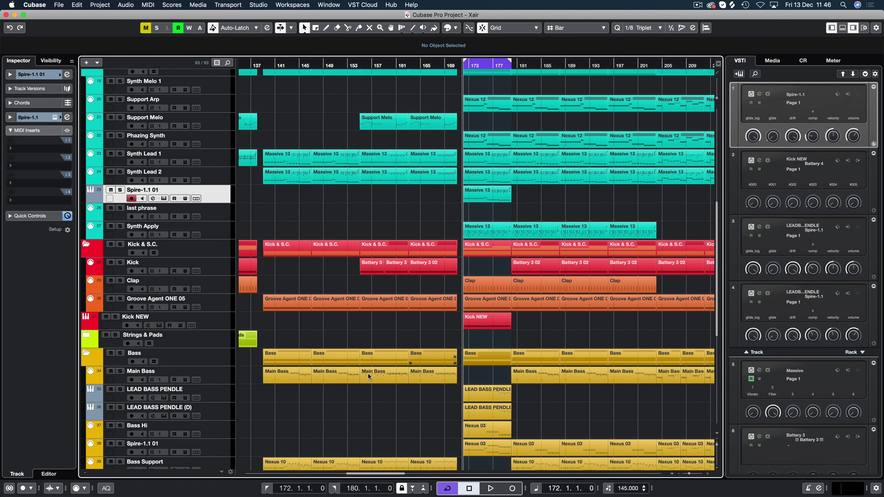
Solo the Bass folder and play the looped section while examining the bass parts at bars 172 to 180 up close.
click(120, 353)
key(space)
key(h)
key(h)
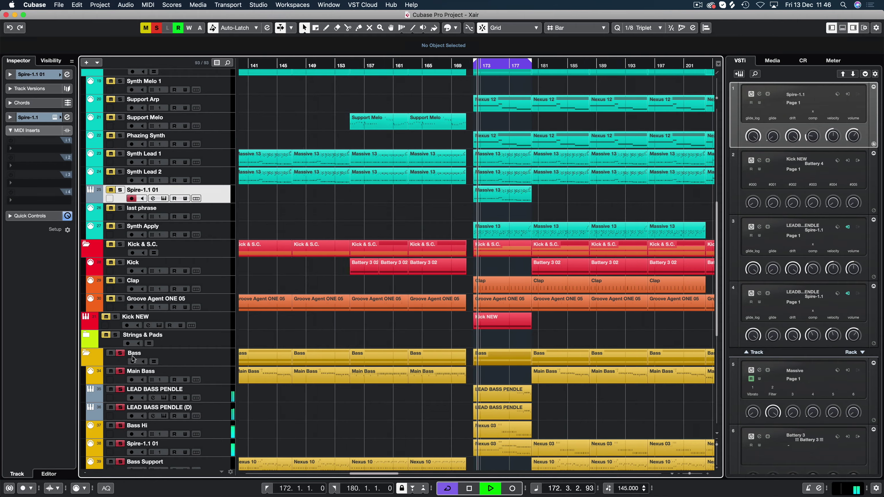
key(h)
scroll(432, 335, down, 4)
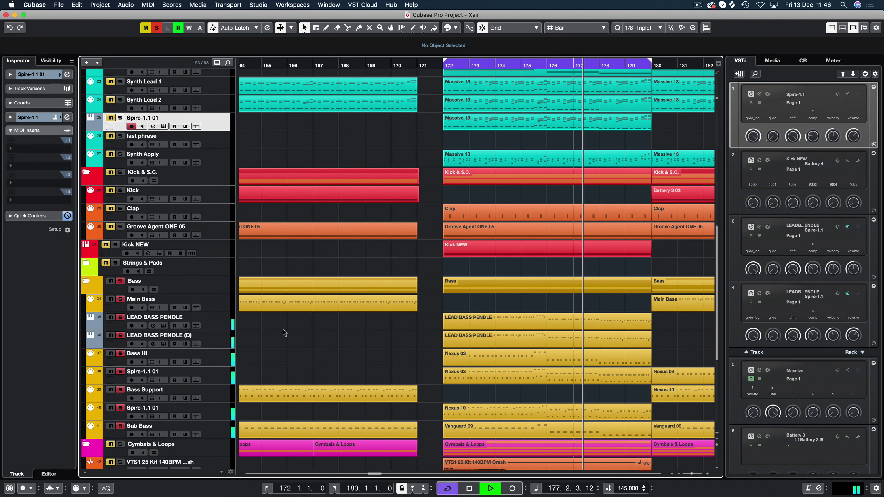
key(space)
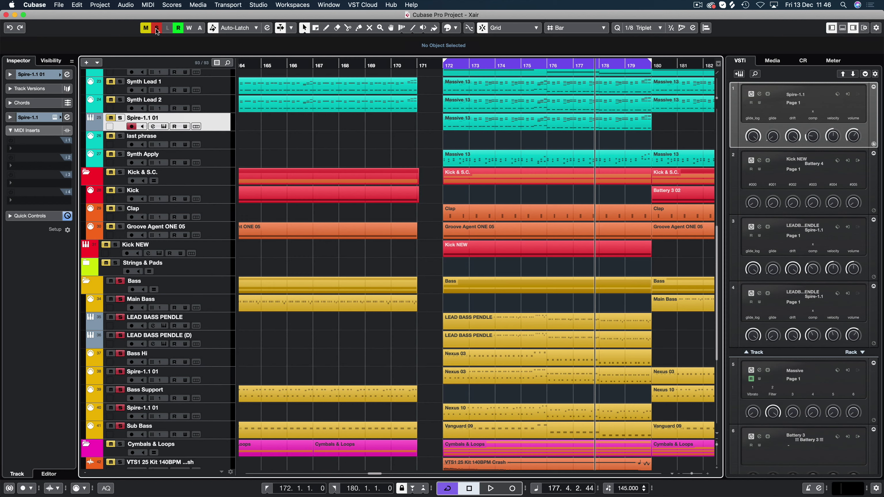
Clear the bass solos, solo only the LEAD BASS PENDLE (D) track, and play the loop.
click(157, 30)
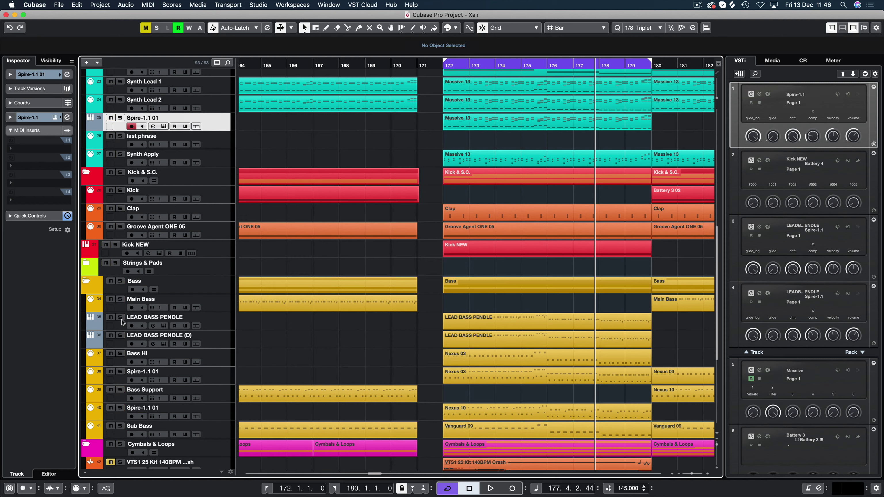
click(120, 336)
key(space)
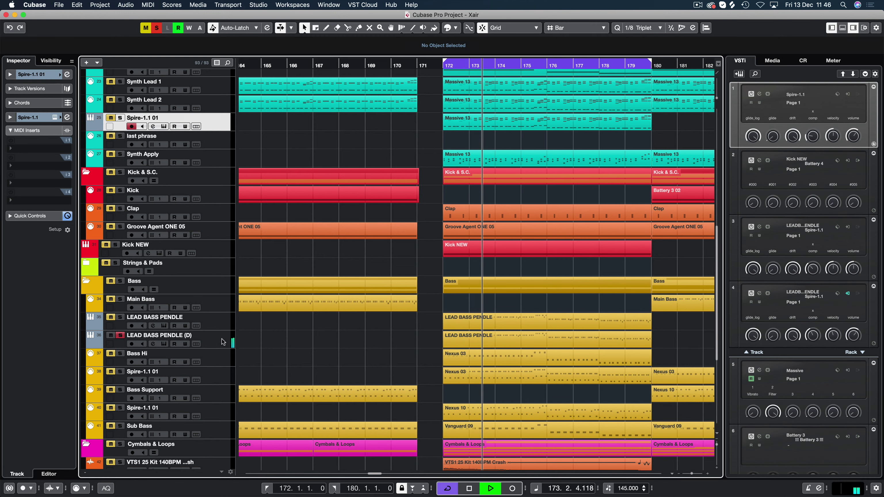
Select the LEAD BASS PENDLE (D) track and examine the preset and settings of its Spire synth.
click(221, 341)
click(54, 118)
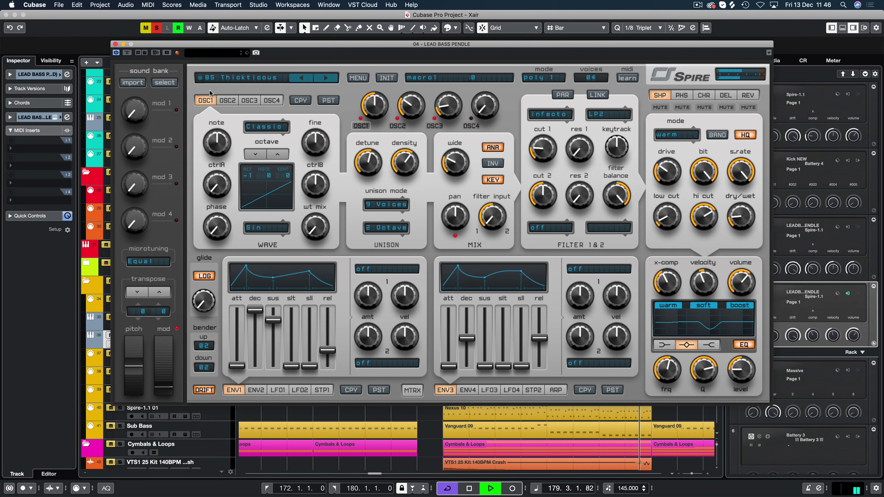
click(116, 44)
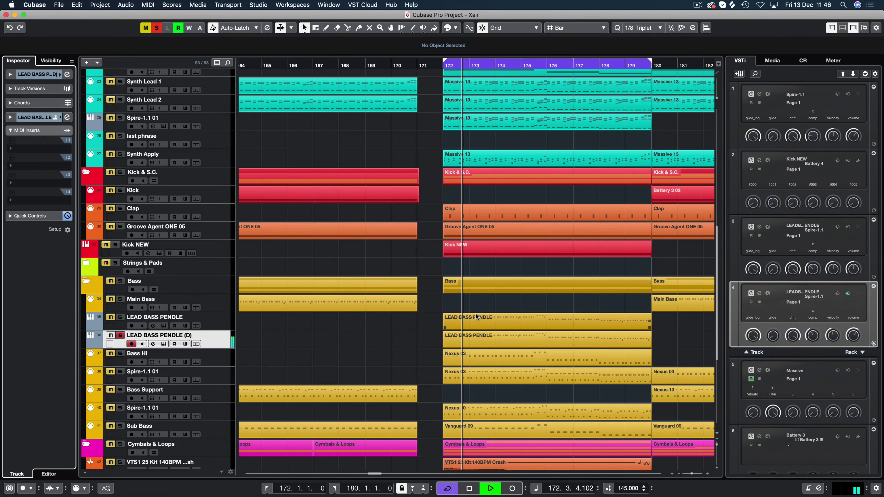
Examine the note pattern of the LEAD BASS PENDLE (D) part up close in the Key Editor, and return to the project.
key(super+e)
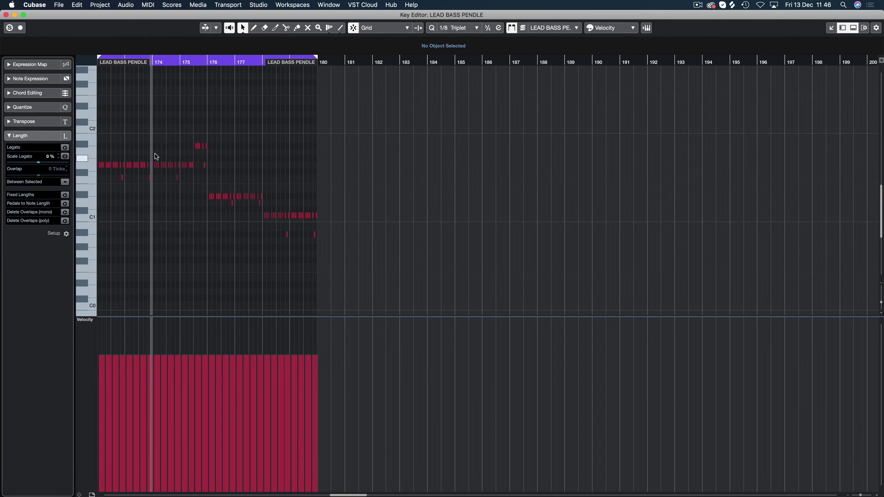
key(h)
key(h)
key(h)
key(h)
key(h)
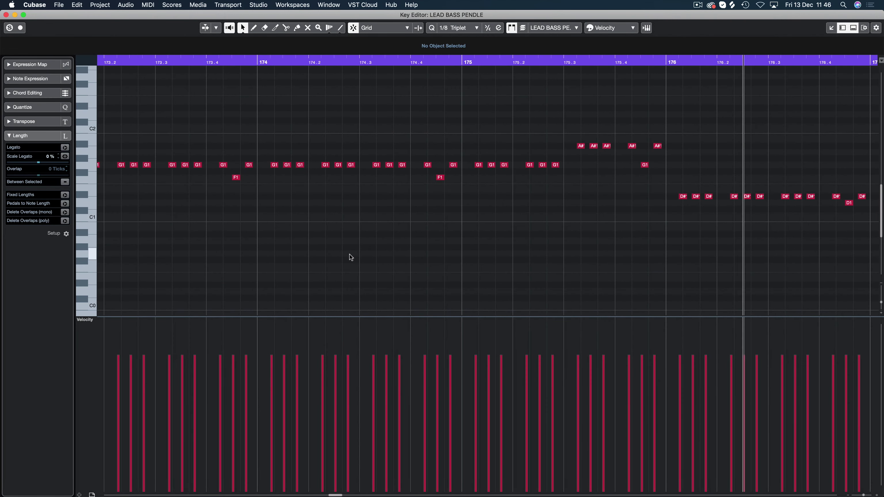
key(super+e)
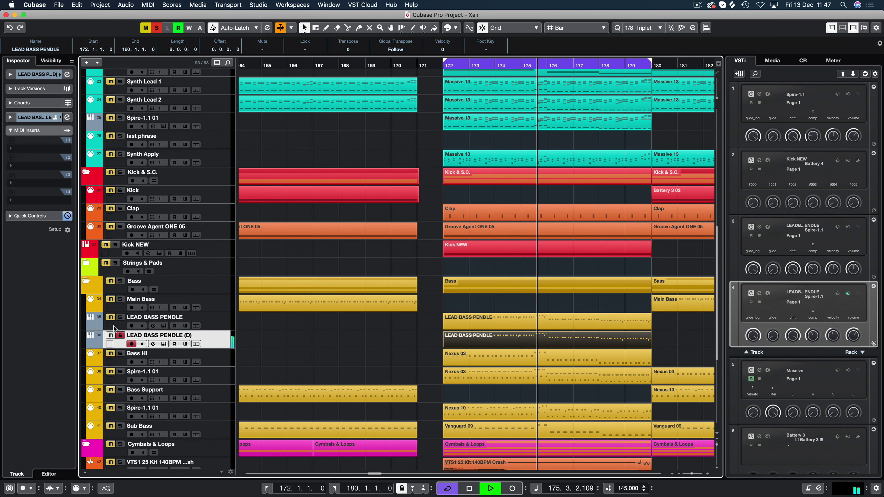
Add the LEAD BASS PENDLE track to the solo and audition both lead bass layers together.
key(space)
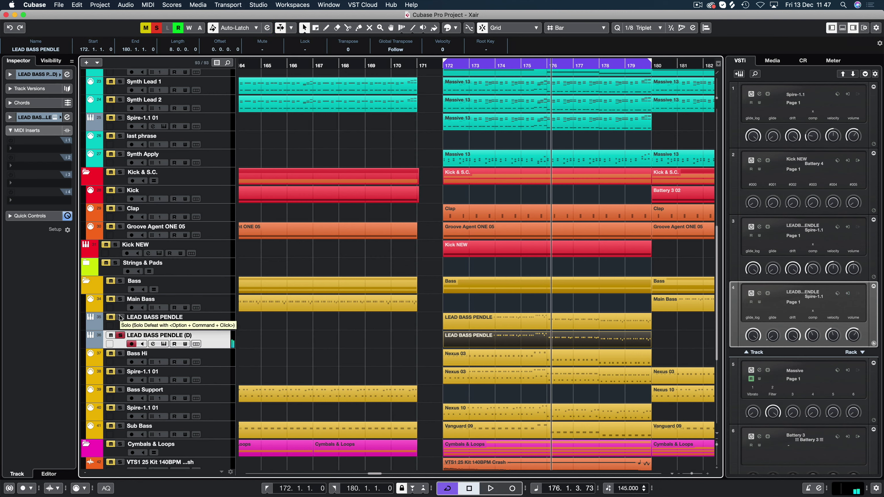
click(120, 318)
key(space)
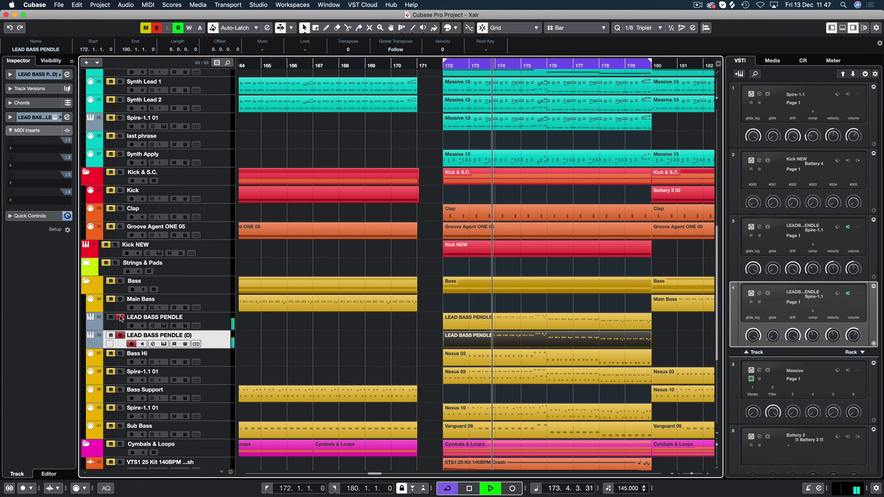
key(space)
Examine the LEAD BASS PENDLE track's Spire settings while the loop plays, close the synth, and stop playback.
click(220, 329)
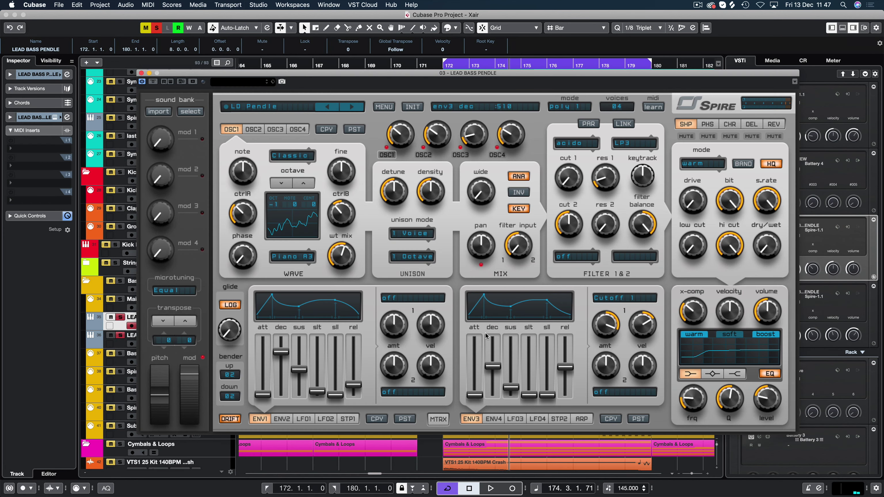
key(space)
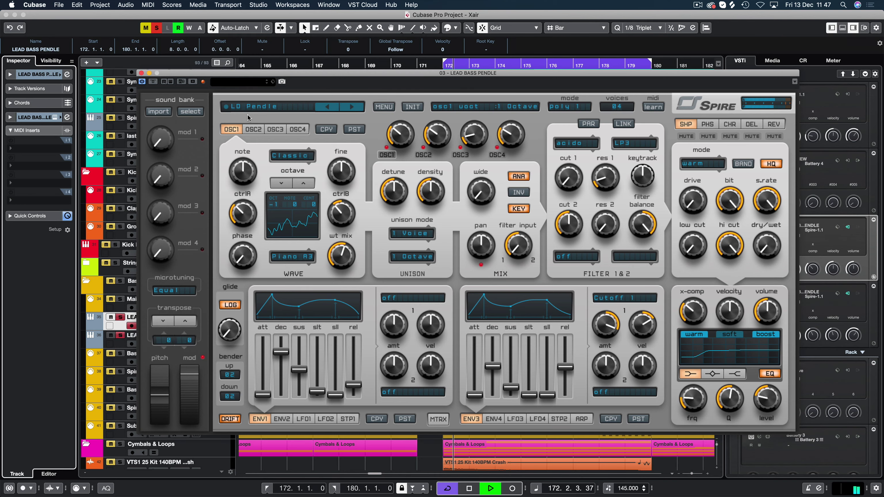
click(142, 74)
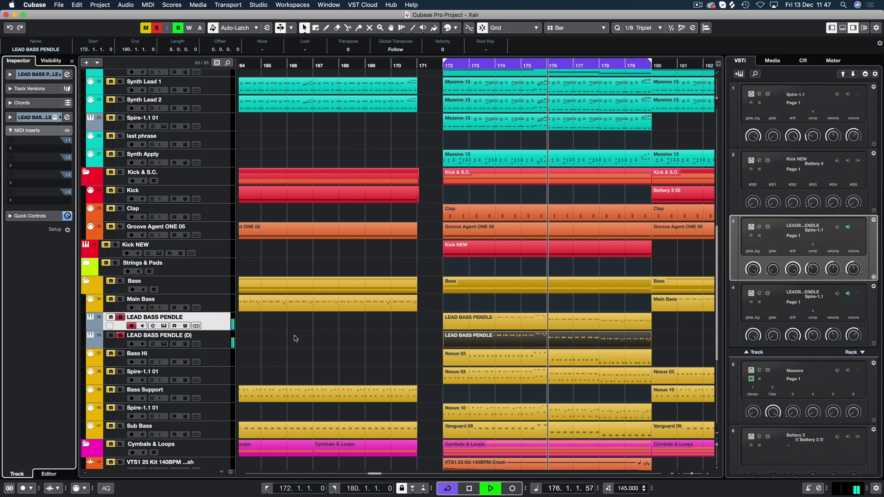
key(space)
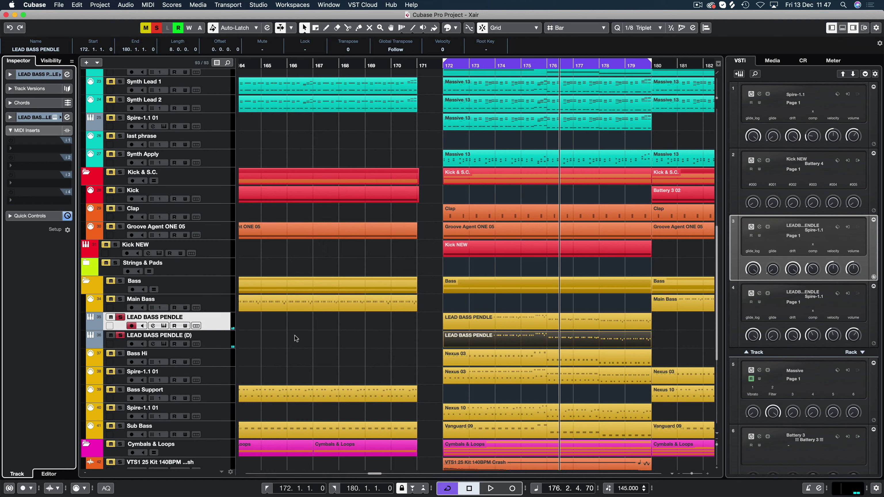
Clear the solo from both lead bass tracks and rename the LEAD BASS PENDLE (D) track as Thicktcious SUB.
click(121, 319)
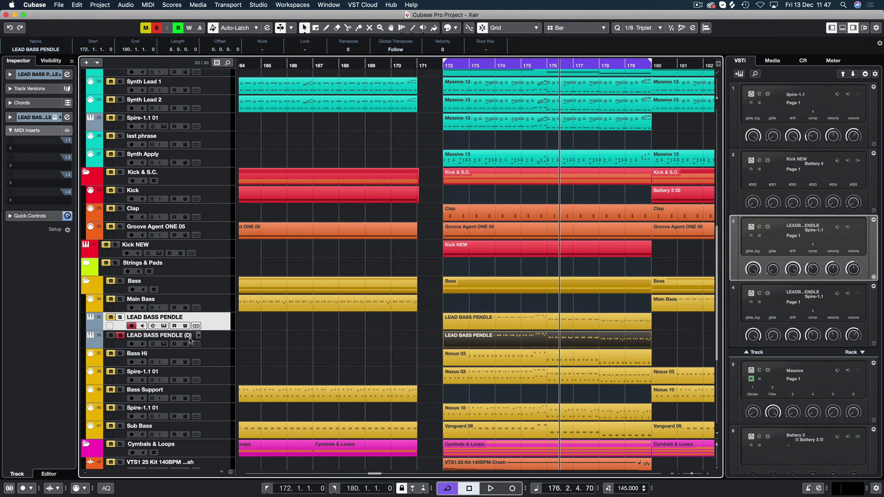
click(120, 335)
click(221, 340)
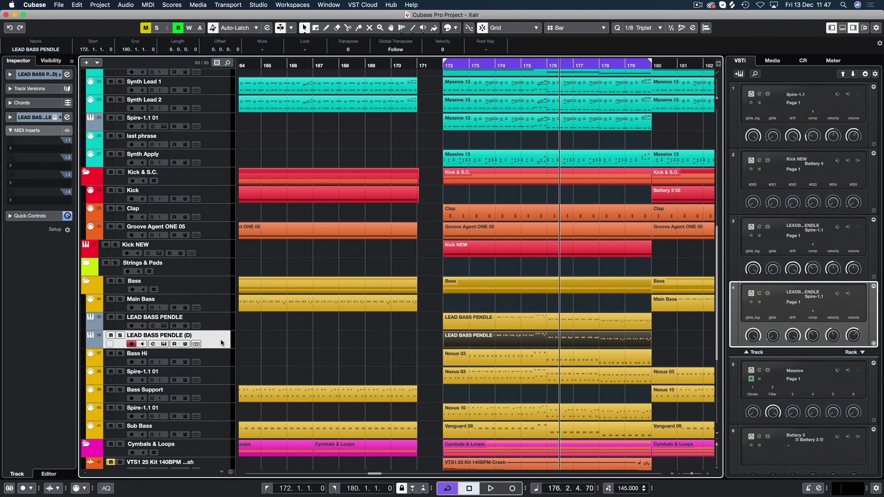
key(shift+Return)
text(Thicktcious SUB)
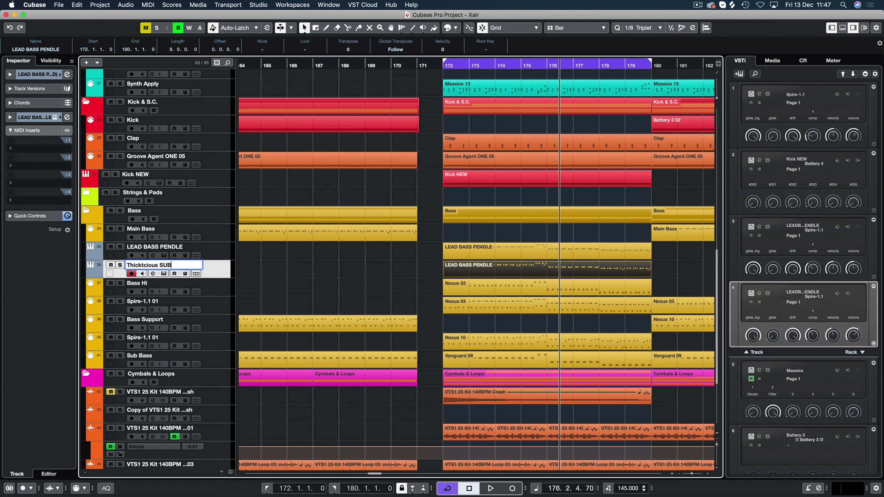
key(Return)
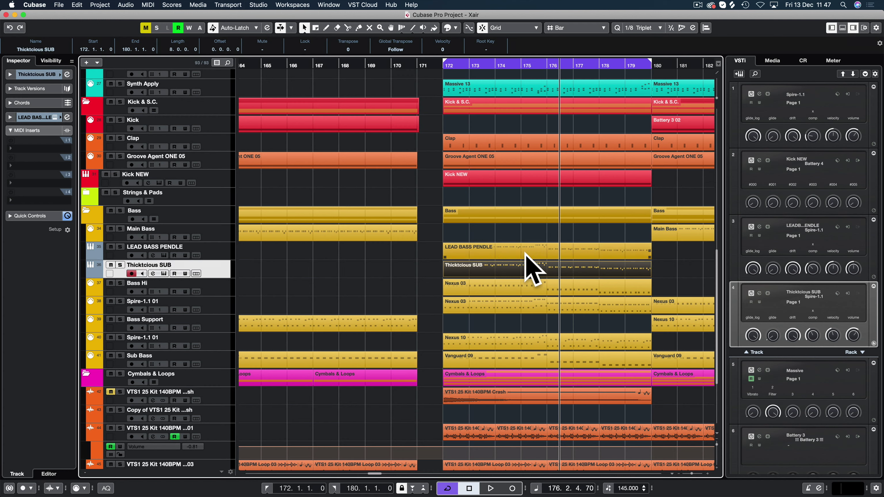
click(409, 253)
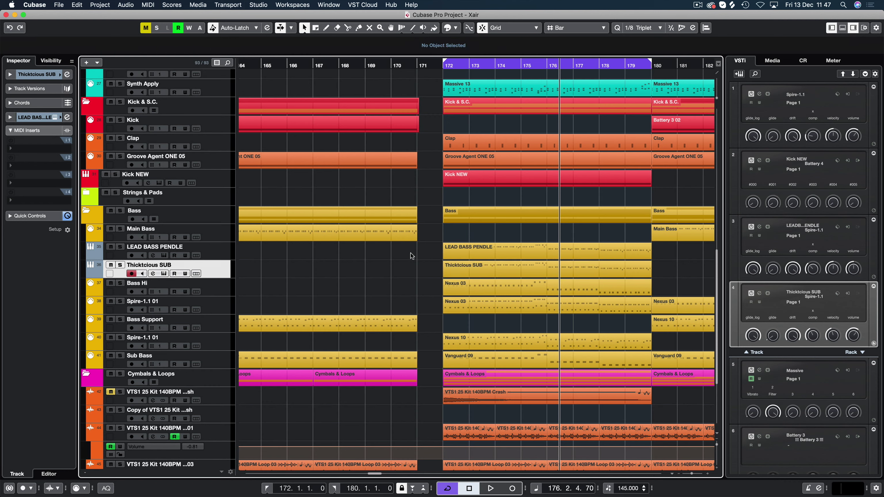
Solo the LEAD BASS PENDLE, Thicktcious SUB and Kick NEW tracks, audition them together, and stop playback.
click(120, 247)
click(120, 265)
click(116, 175)
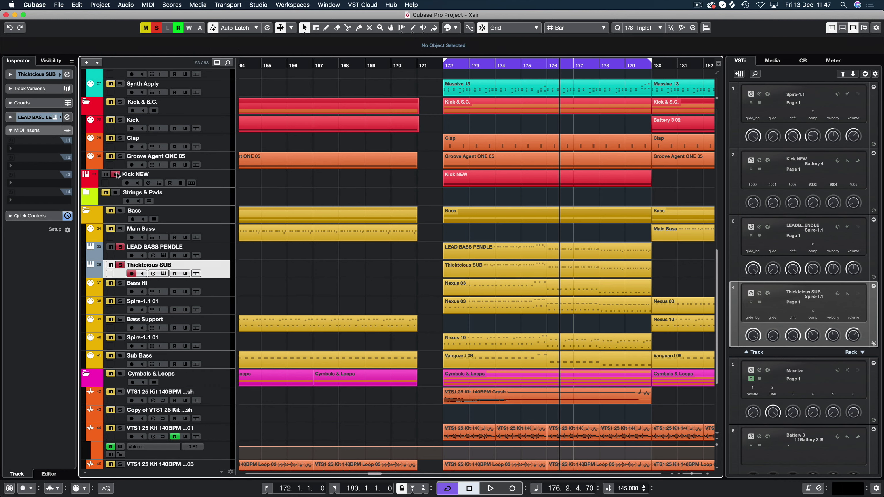
key(space)
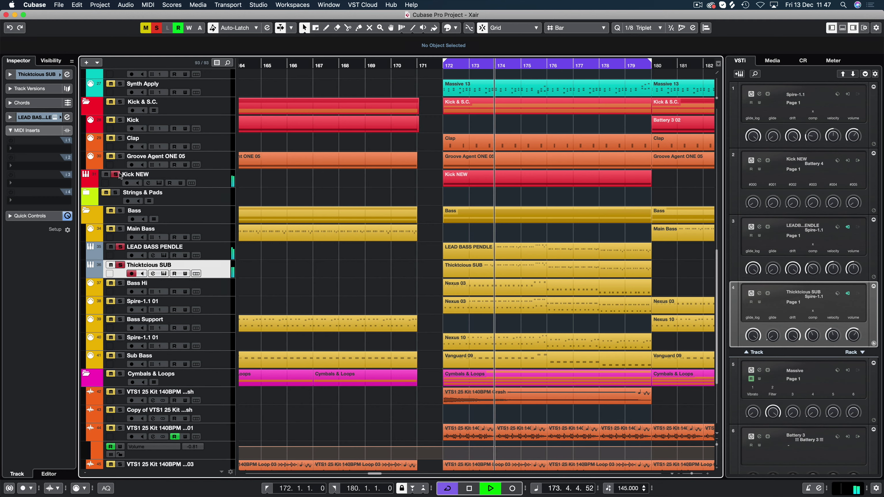
key(space)
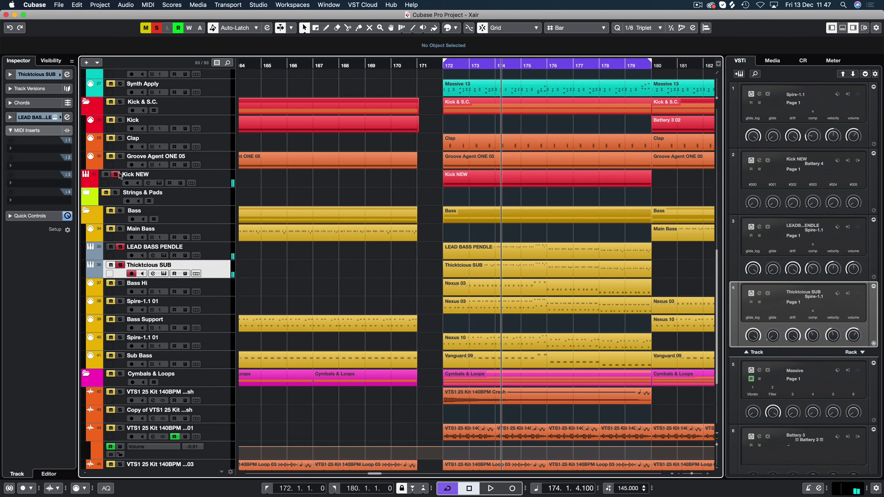
Swap the solo from the lead bass layers to the Bass Hi track and audition it briefly with the kick.
click(120, 247)
click(121, 283)
click(472, 292)
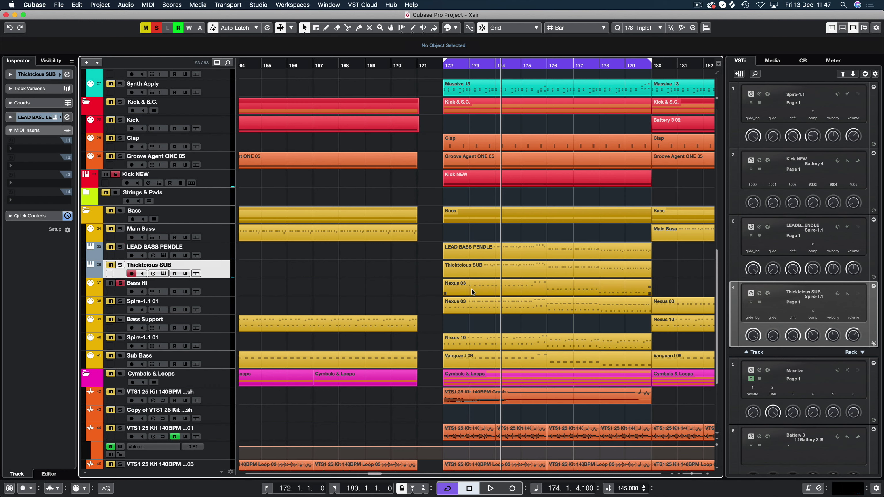
key(space)
key(space)
click(121, 284)
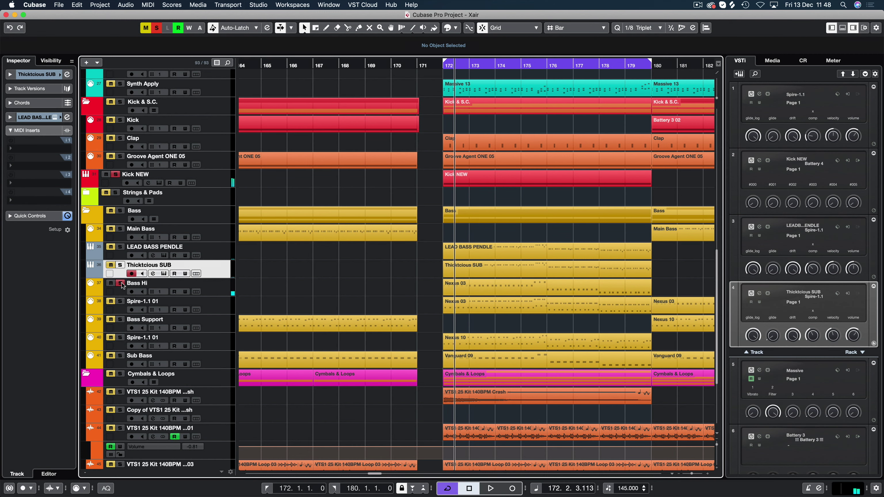
Rename the Bass Hi track as NONE.
click(155, 284)
scroll(156, 284, down, 1)
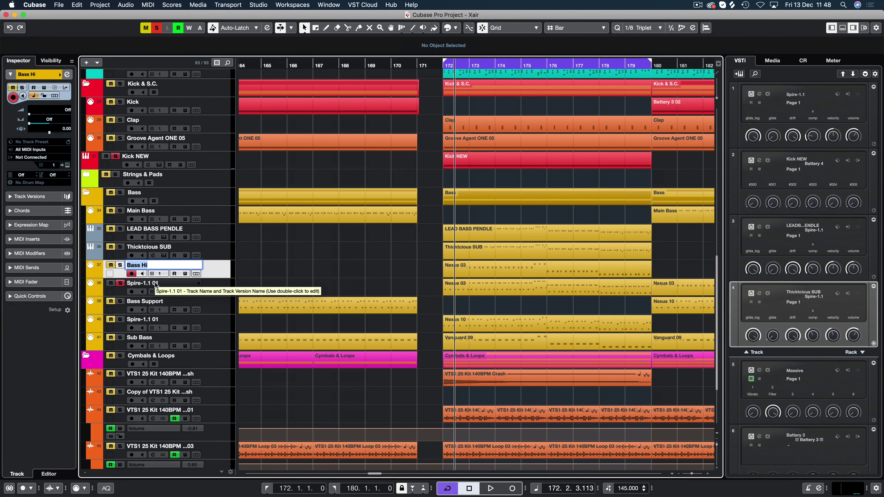
text(NONE)
key(Return)
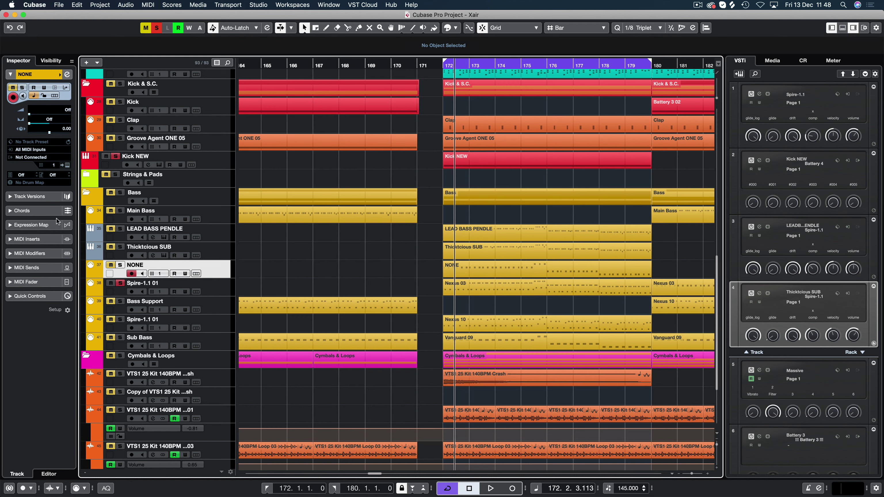
Color the LEAD BASS PENDLE and Thicktcious SUB tracks yellow to match the other bass tracks.
click(101, 262)
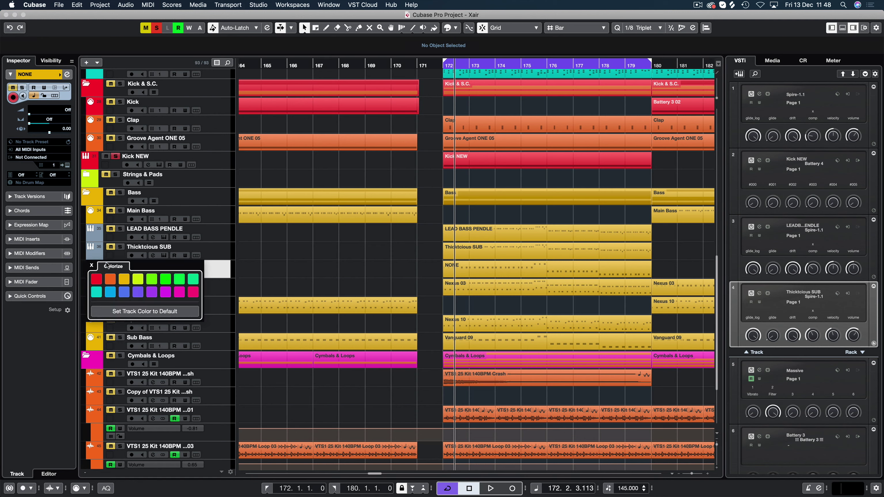
click(124, 279)
click(99, 237)
click(124, 261)
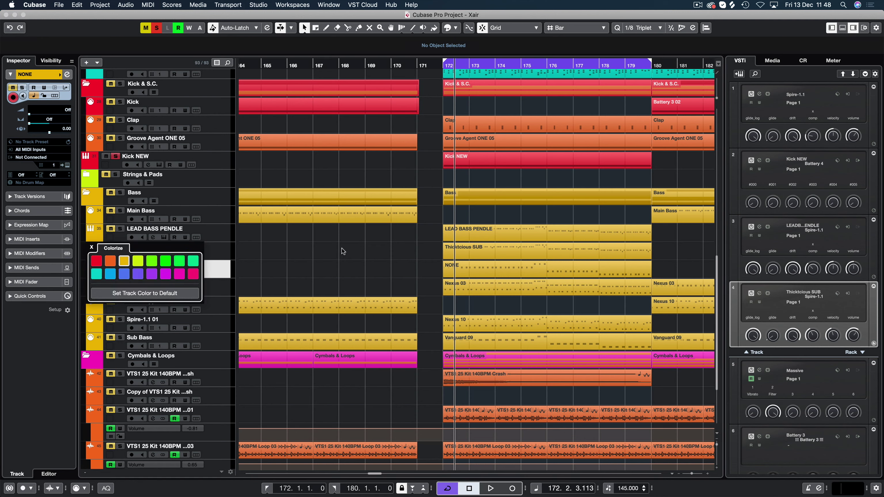
click(339, 250)
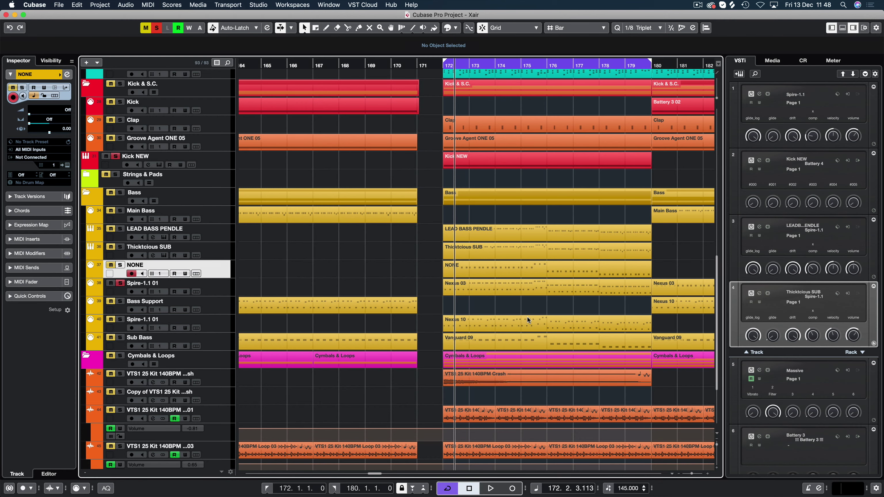
Examine the Spire preset and settings of the Spire-1.1 01 track below NONE while the loop plays, close the synth, and stop playback.
click(227, 293)
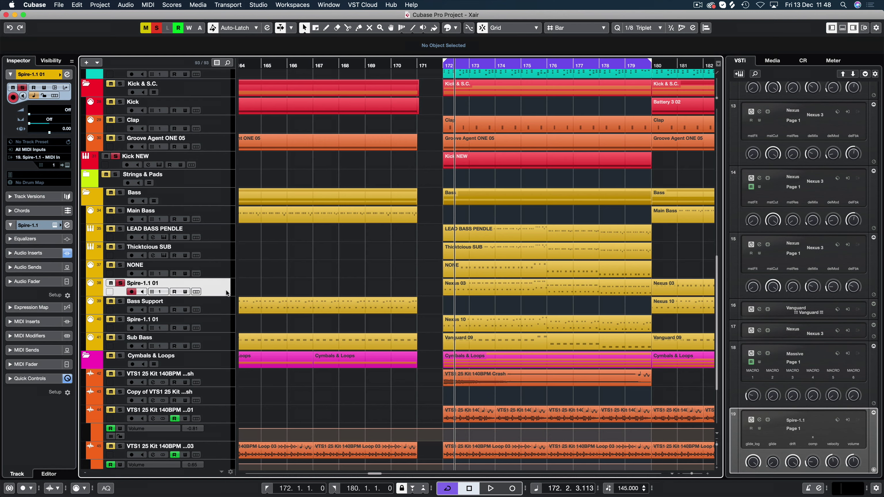
click(55, 225)
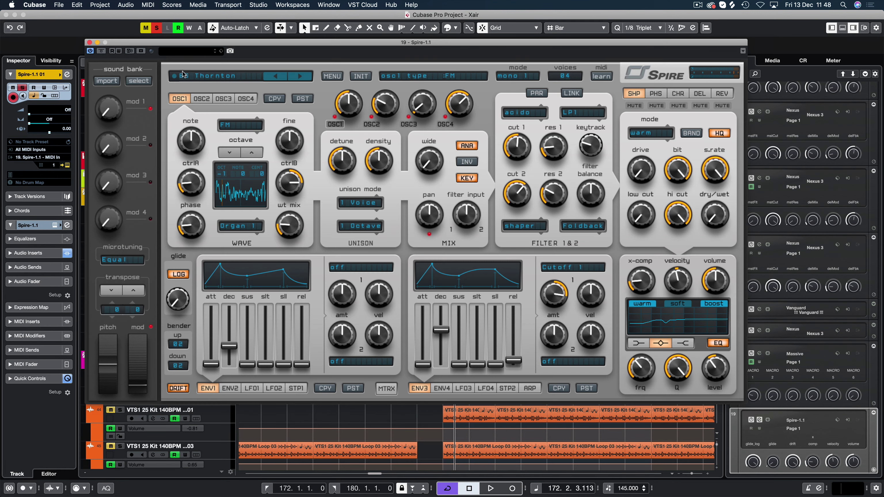
key(space)
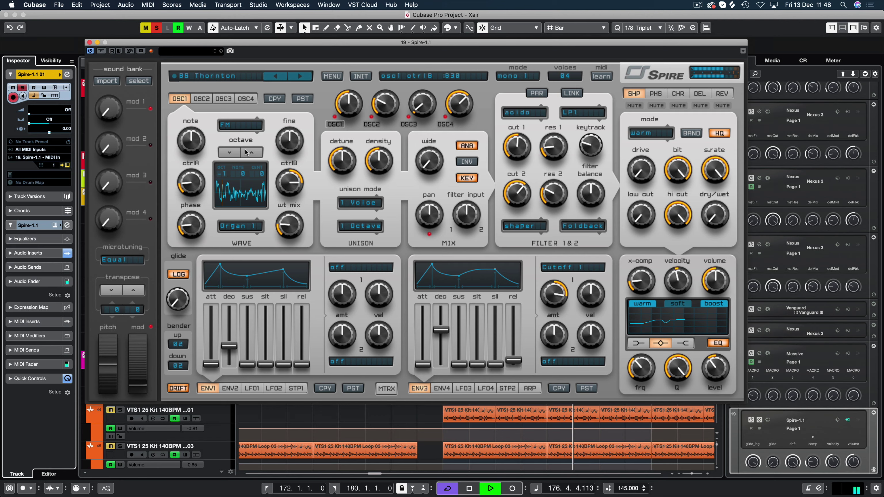
click(89, 42)
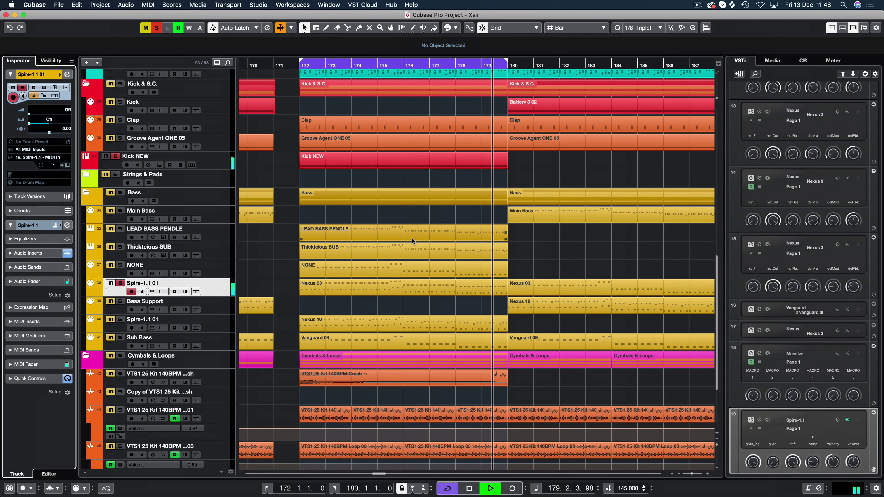
key(space)
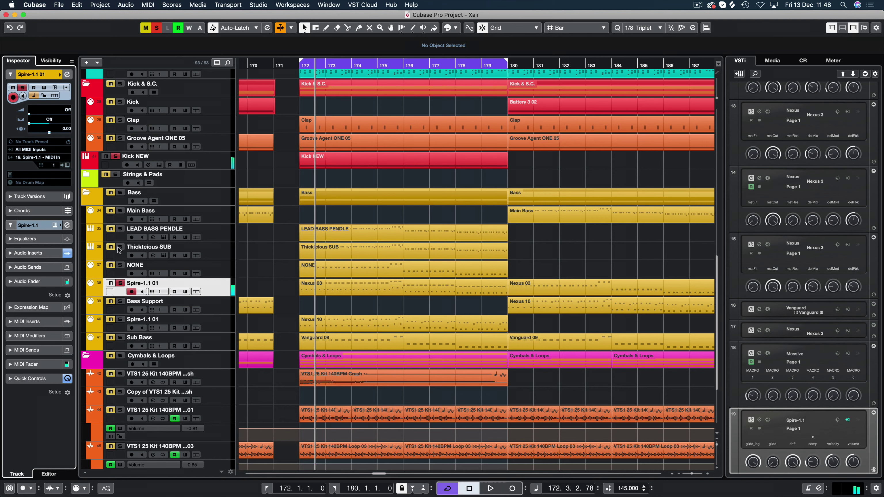
Add the Thicktcious SUB and LEAD BASS PENDLE tracks to the solo and audition them with the kick and Spire bass.
click(120, 247)
click(120, 265)
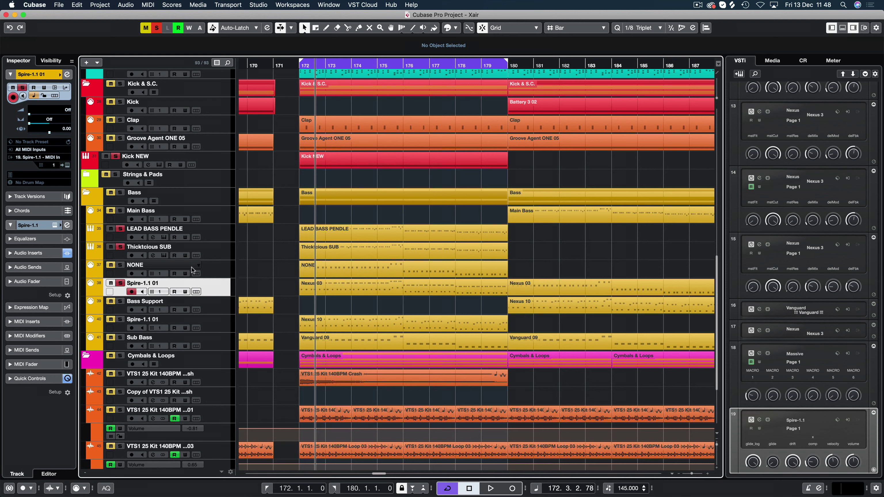
key(space)
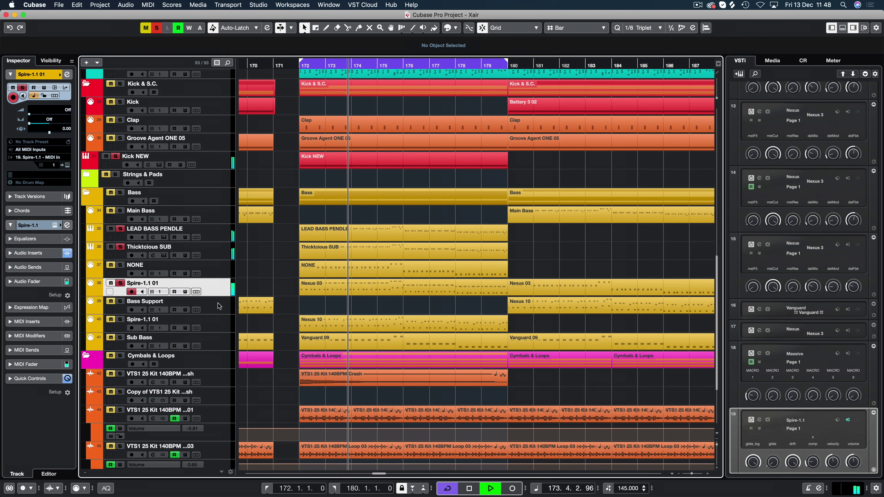
key(space)
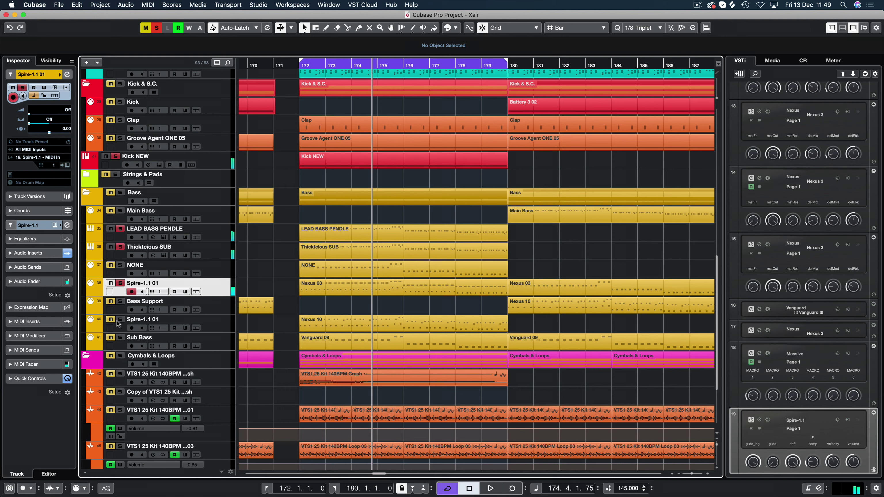
Examine the Spire settings of the Spire-1.1 01 track below Bass Support, and audition it soloed with the other bass layers and kick.
click(218, 332)
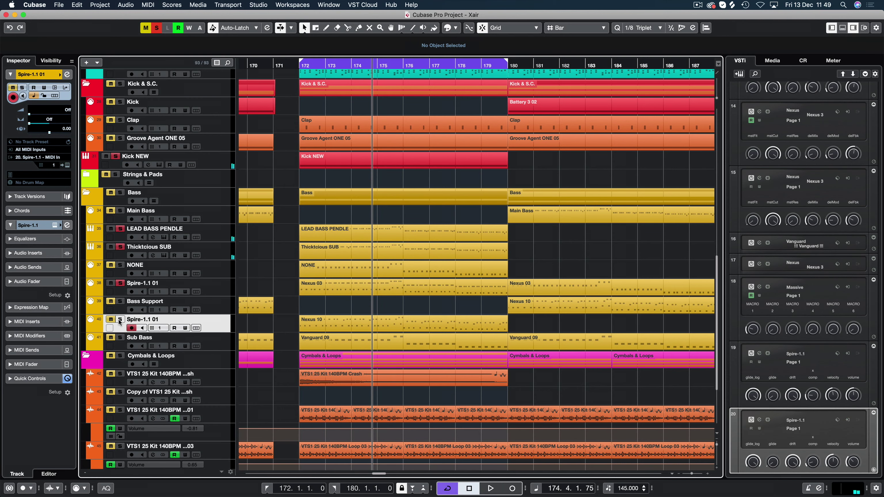
click(66, 165)
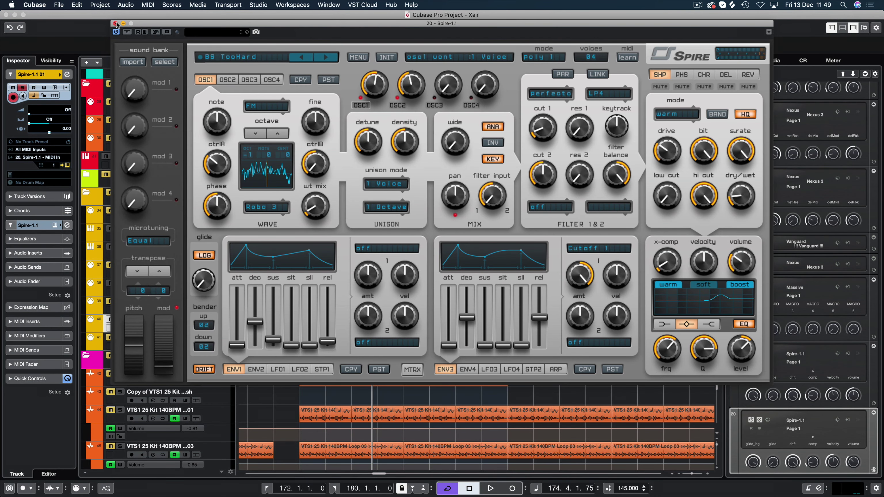
click(116, 23)
key(space)
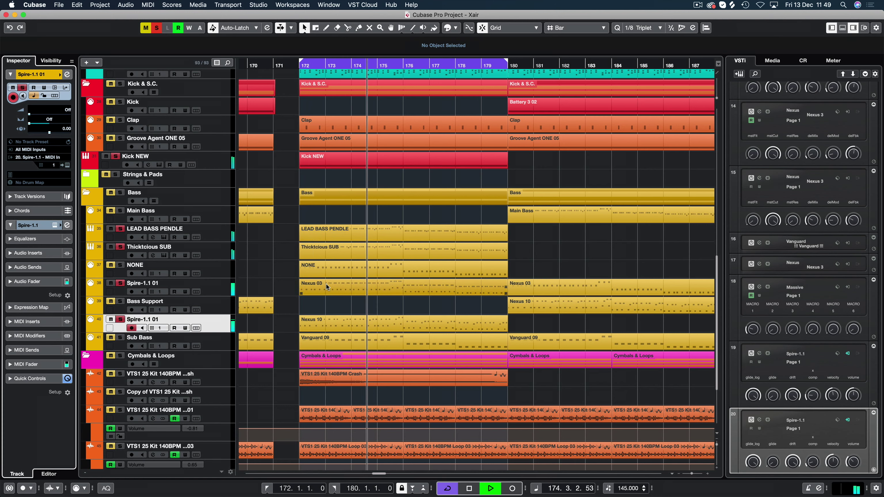
key(space)
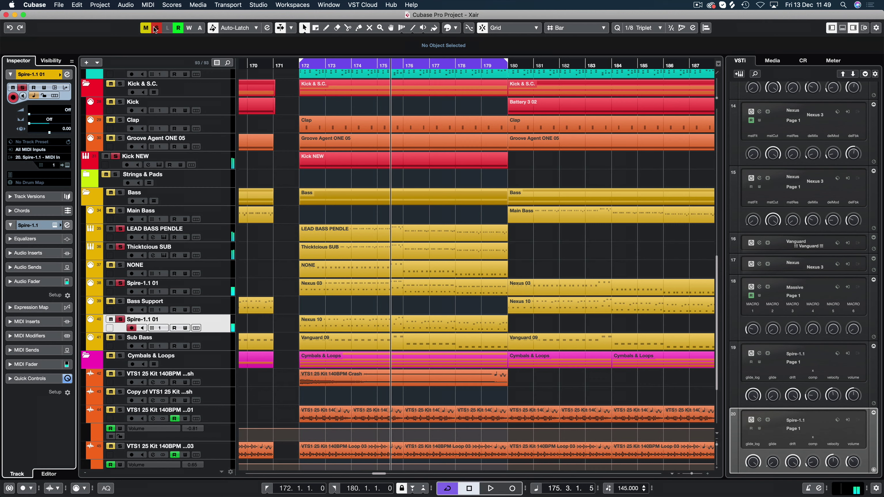
Audition the Spire-1.1 01 track below Bass Support on its own in solo, and stop playback.
click(120, 319)
key(space)
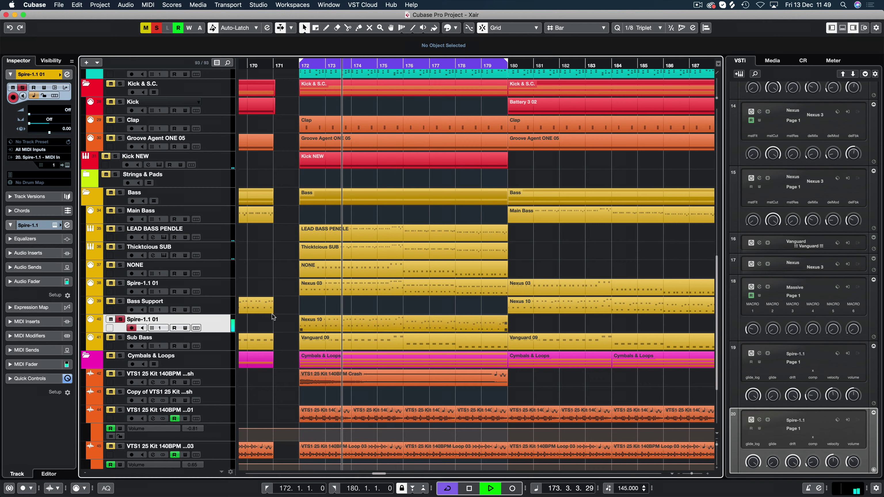
key(space)
Examine the notes of the Nexus 03 and Nexus 10 parts together in the Key Editor across the loop, and return to the project.
drag(292, 284, 358, 329)
key(Return)
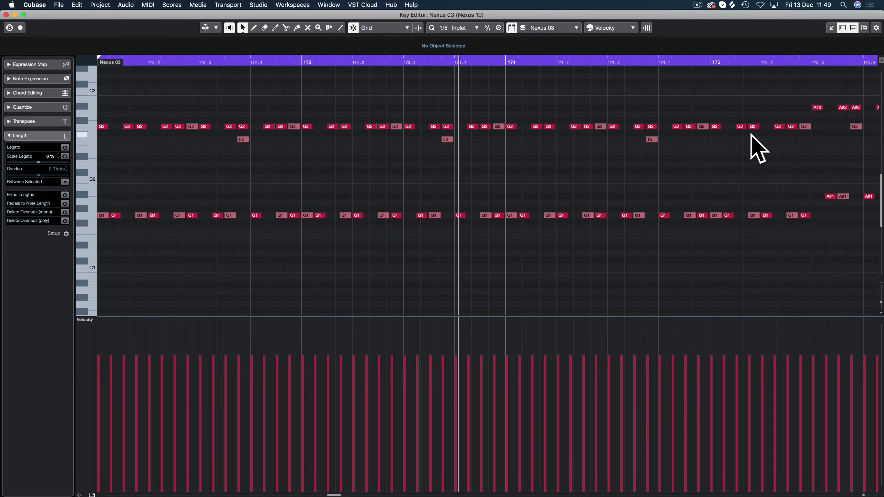
scroll(710, 159, right, 10)
key(g)
key(g)
key(g)
key(g)
key(g)
key(g)
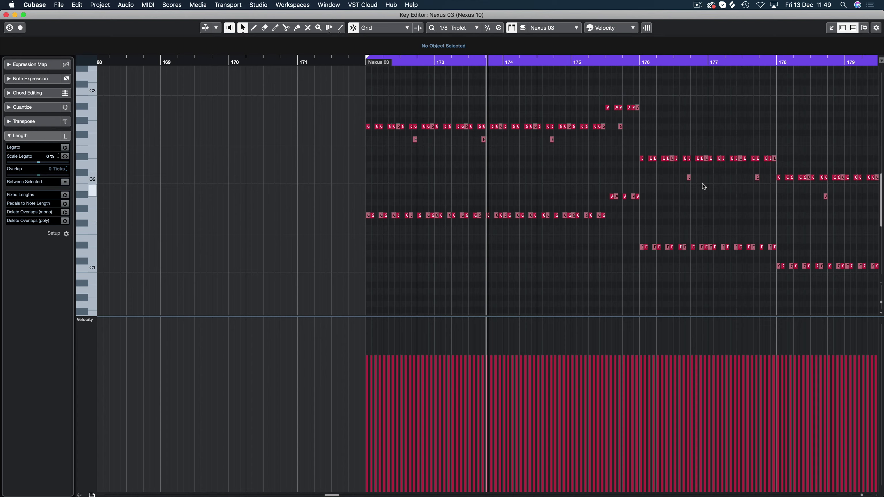
key(Return)
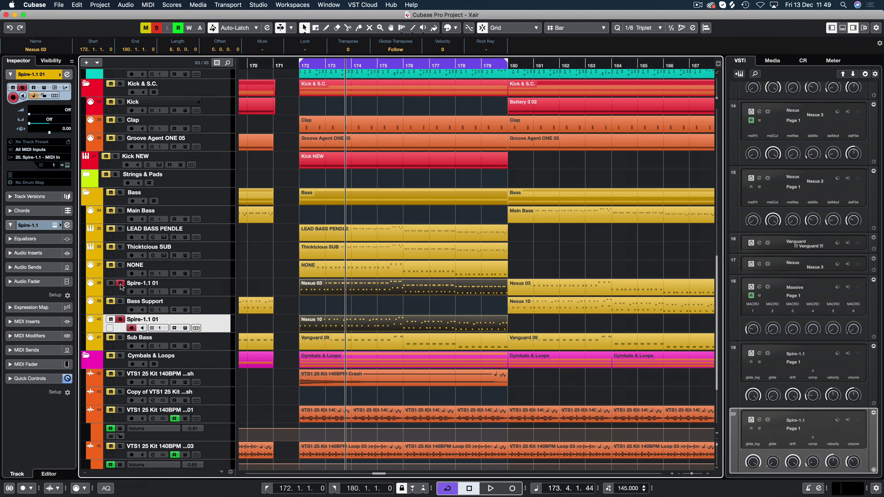
Play both soloed Spire-1.1 01 tracks, adding Thicktcious SUB, LEAD BASS PENDLE and finally the whole Bass folder to the solo.
key(space)
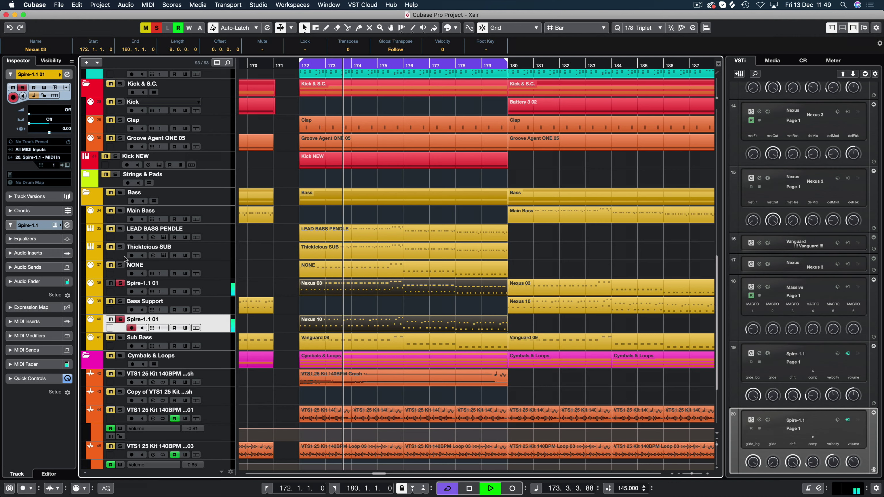
click(120, 247)
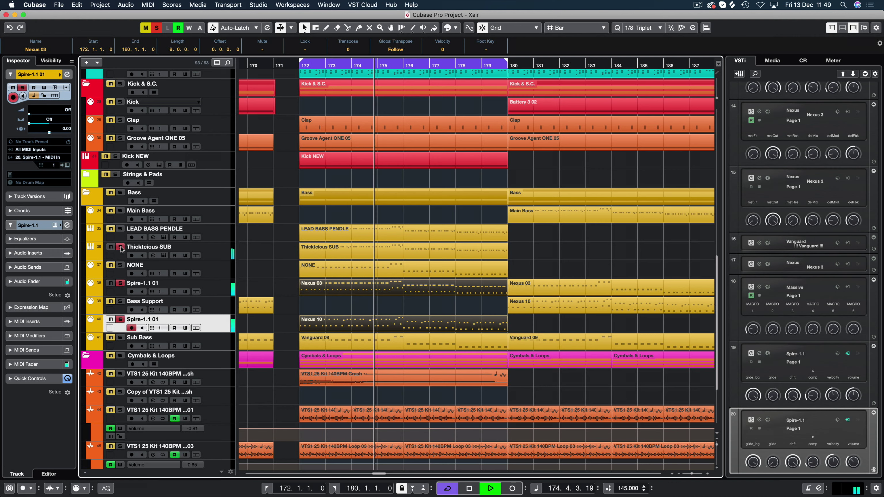
click(120, 229)
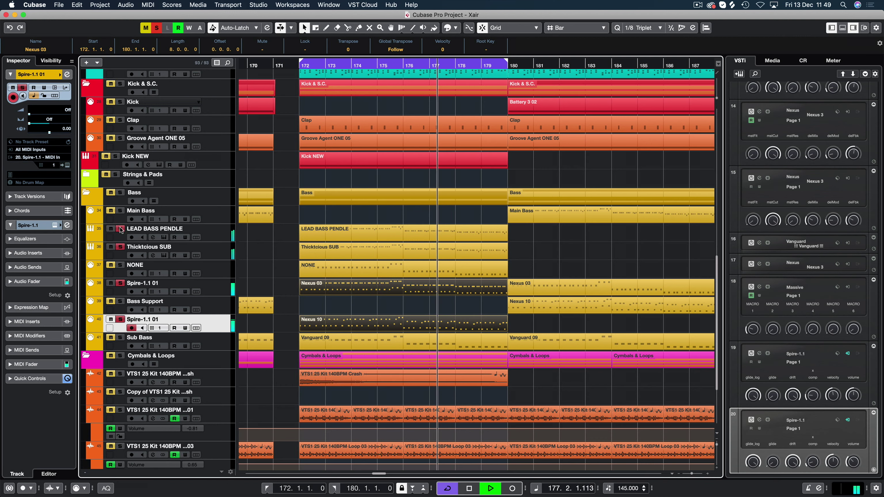
click(120, 192)
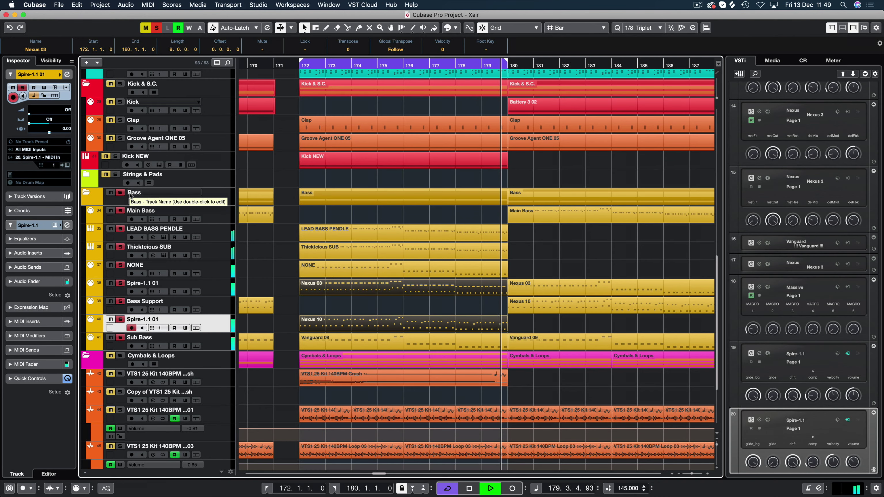
Stop playback and rename the Main Bass track to NONE.
key(space)
double_click(145, 210)
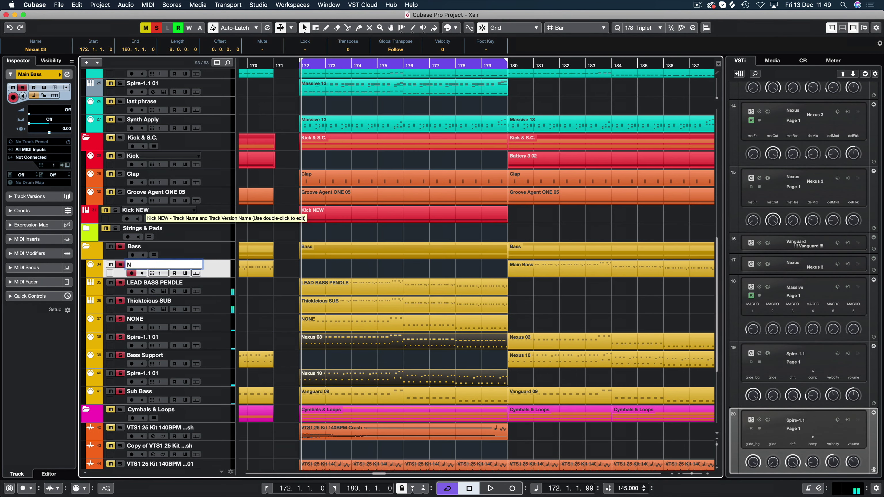
text(NONE)
key(Return)
Rename the Sub Bass track to NONE and clear the event selection.
scroll(230, 299, down, 3)
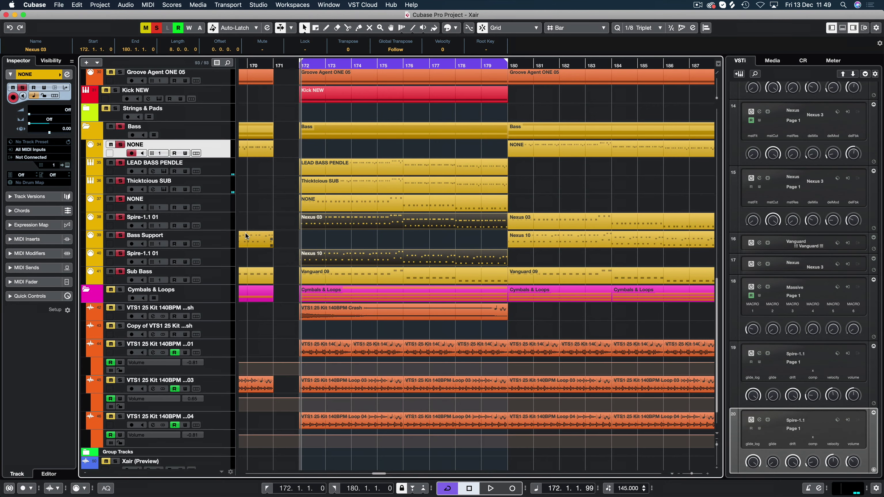
click(215, 278)
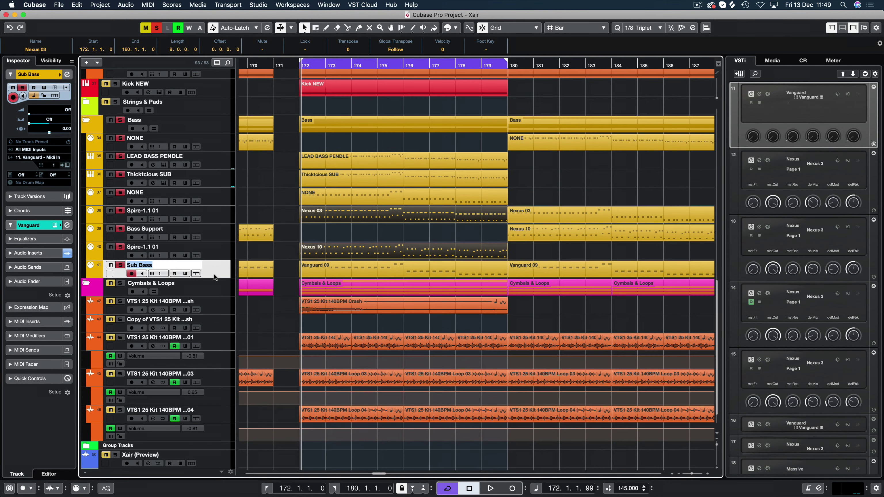
double_click(215, 278)
text(NONE)
key(Return)
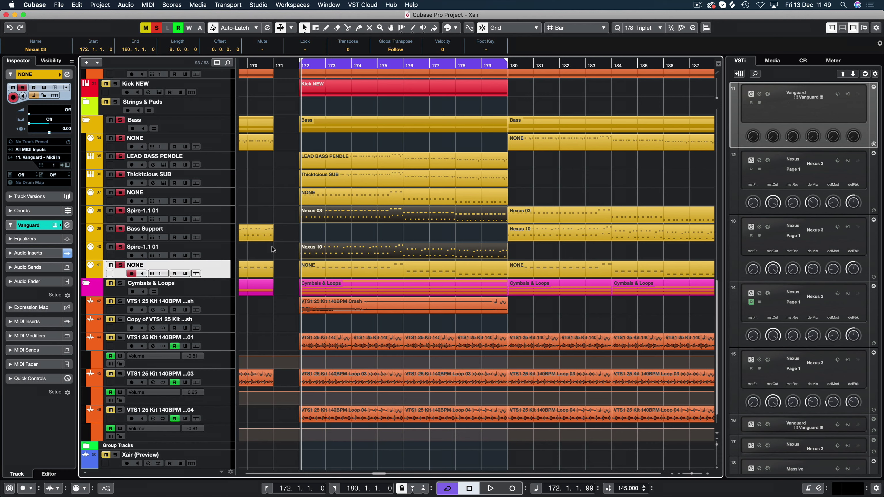
click(284, 198)
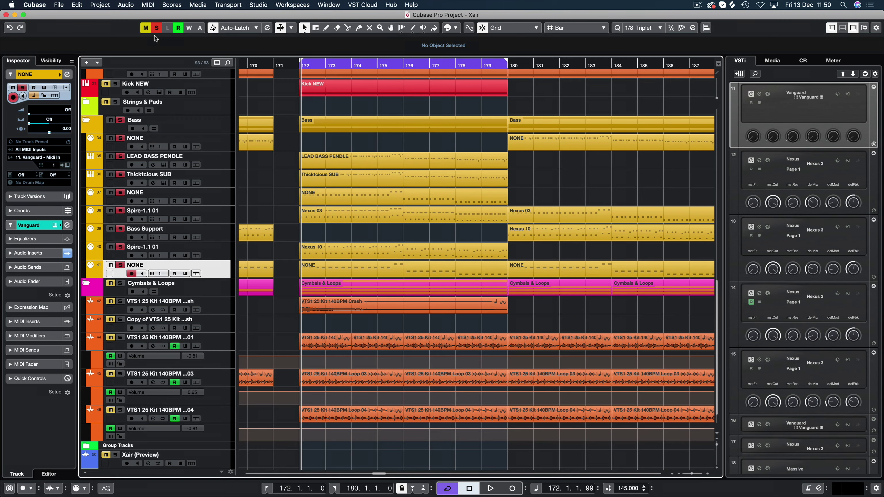
Deactivate all solo states and play the full mix from the start of the loop at bar 172.
key(g)
key(g)
key(g)
key(g)
key(g)
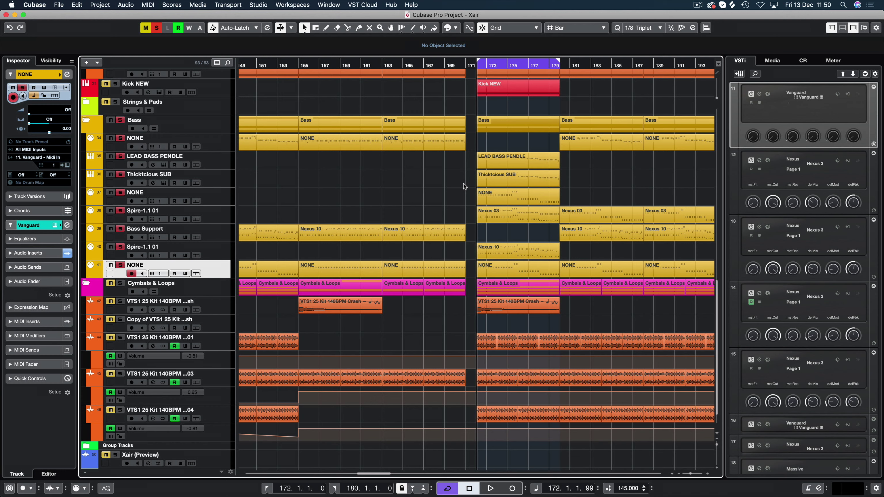
click(157, 27)
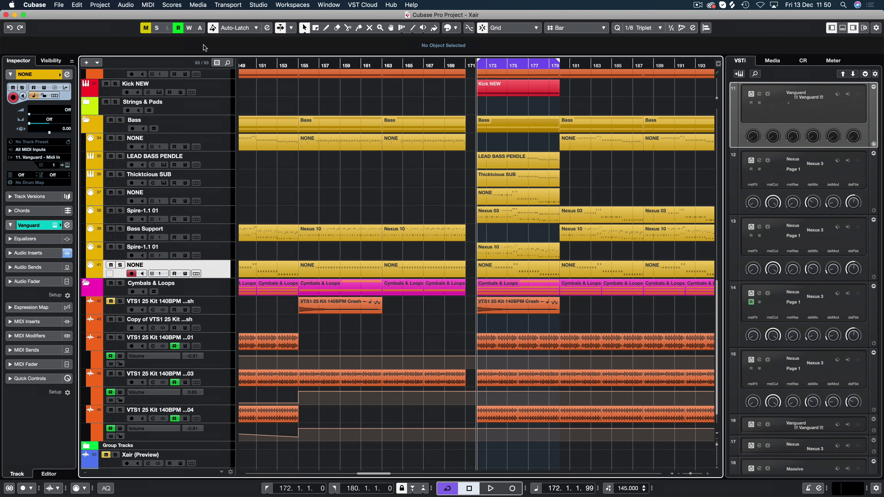
key(space)
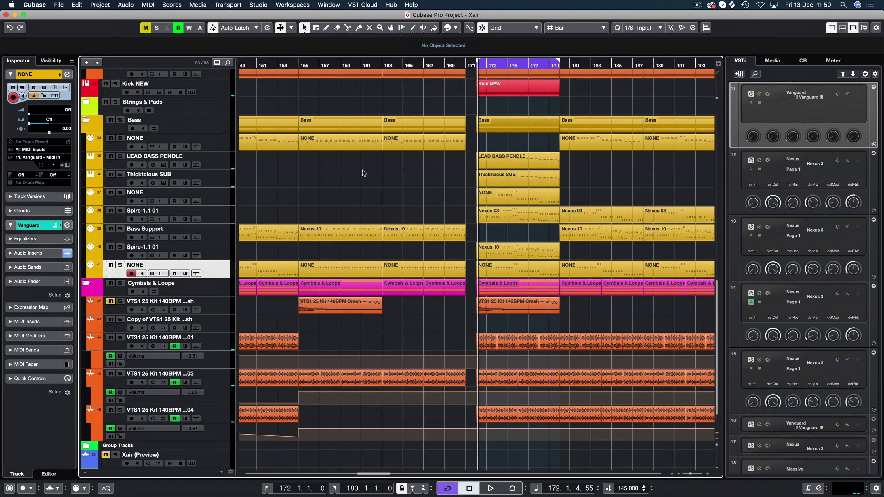
key(KP_1)
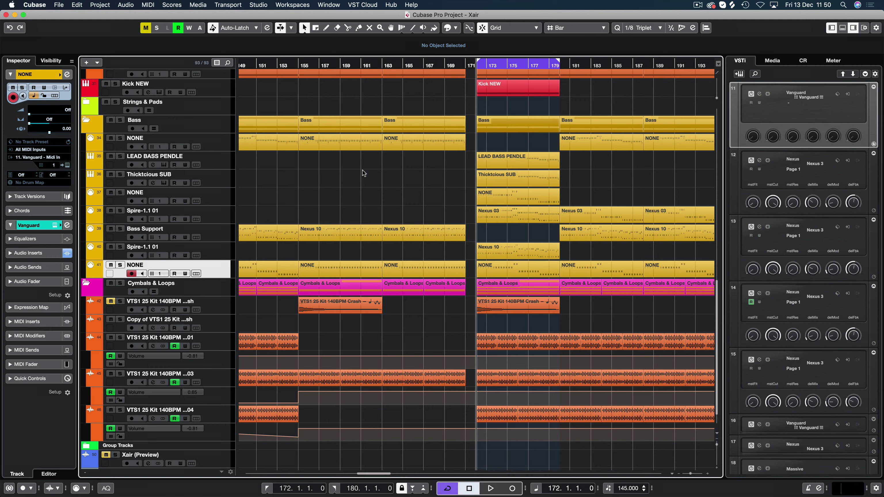
key(space)
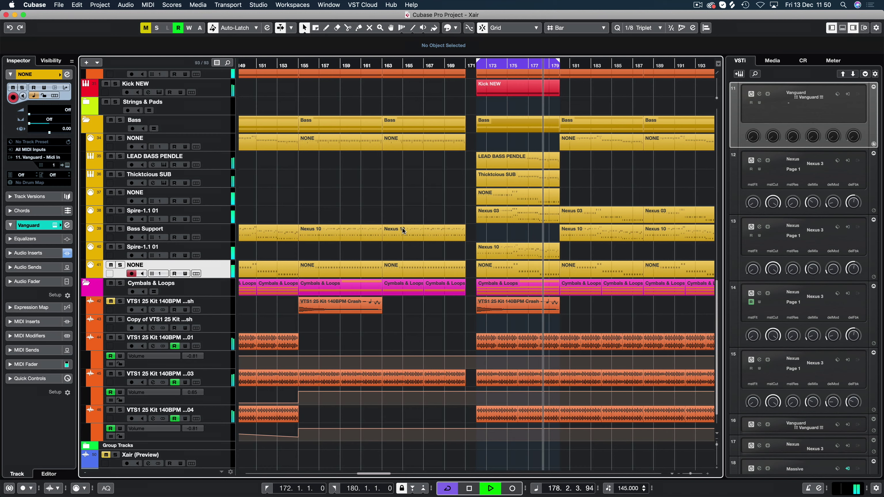
Audition the mix with the Cymbals & Loops folder muted, and stop playback.
click(109, 284)
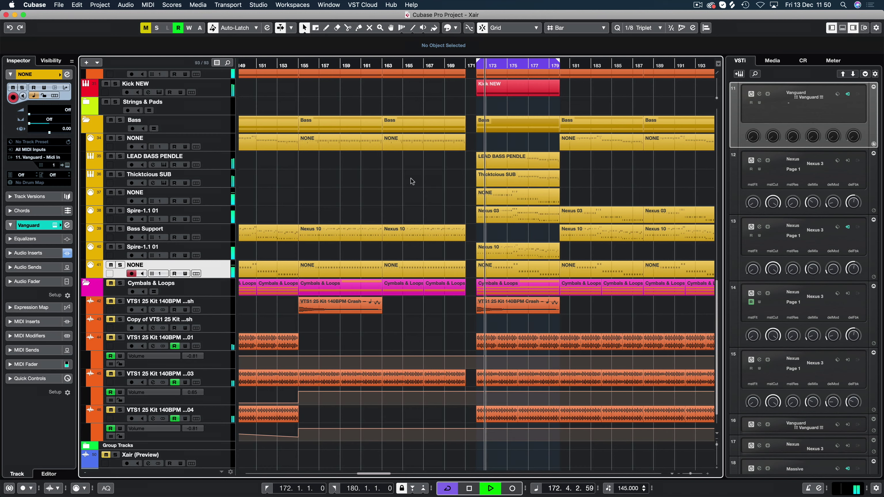
scroll(411, 184, up, 5)
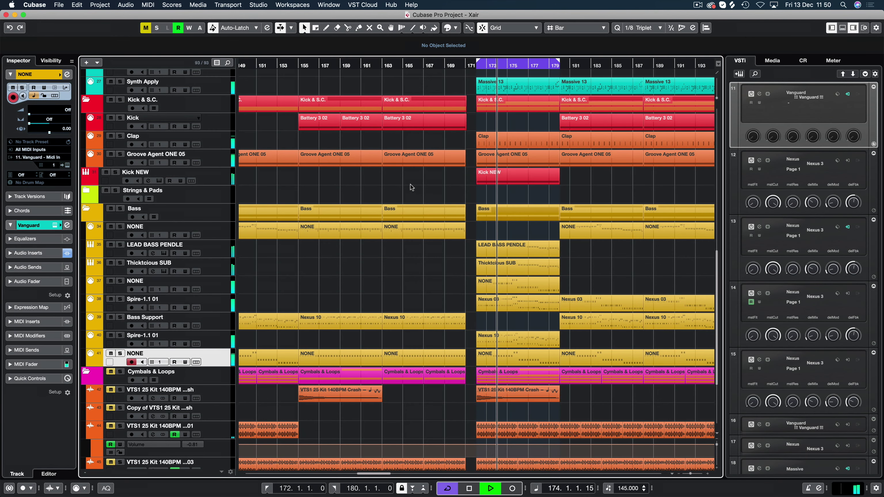
key(space)
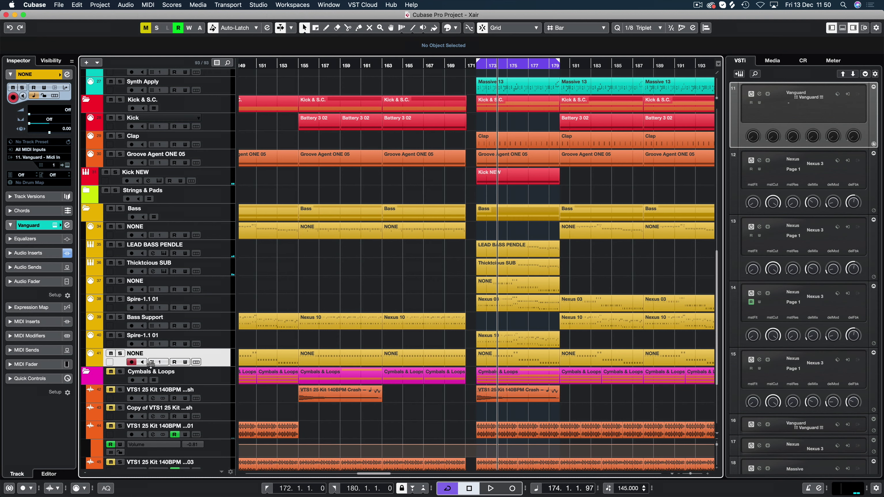
Solo the Cymbals & Loops folder and inspect its tracks around the loop range.
click(119, 372)
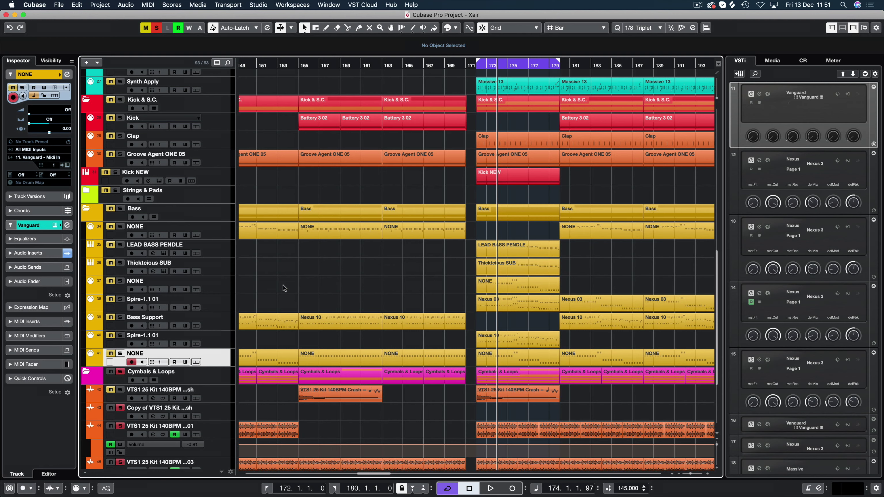
key(h)
key(h)
key(h)
key(h)
key(h)
key(h)
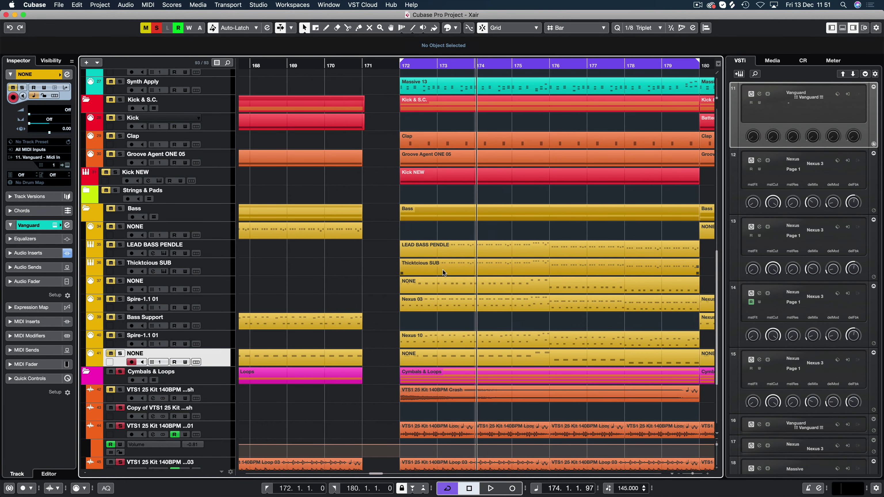
scroll(439, 281, down, 5)
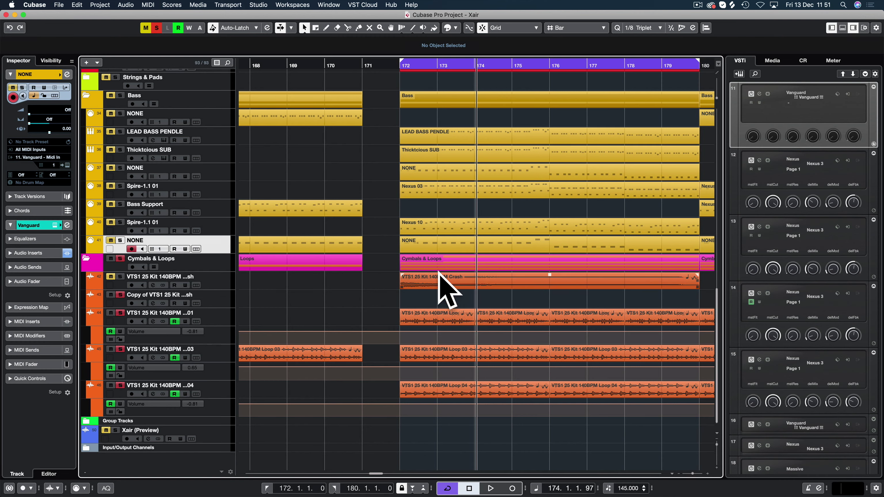
Set the cycle range to bars 172 to 188 from the selected VTS1 percussion loops, and play the soloed loops.
key(g)
key(g)
key(g)
key(g)
key(g)
key(g)
key(g)
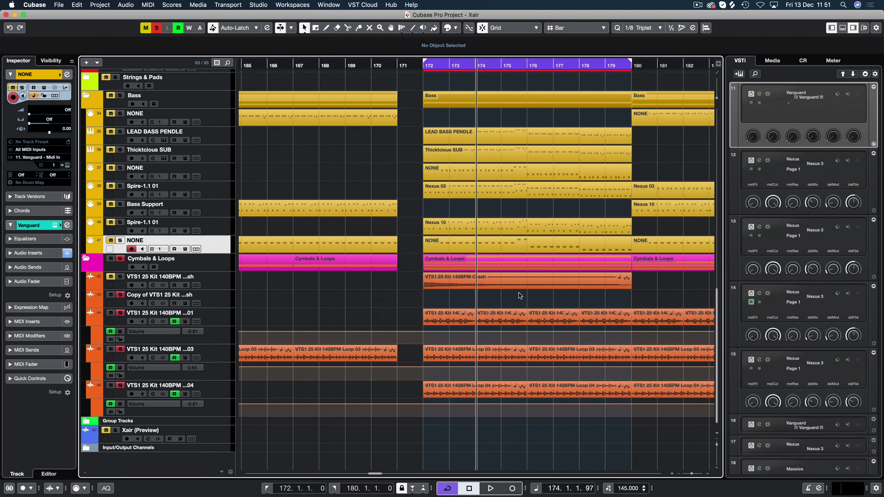
key(g)
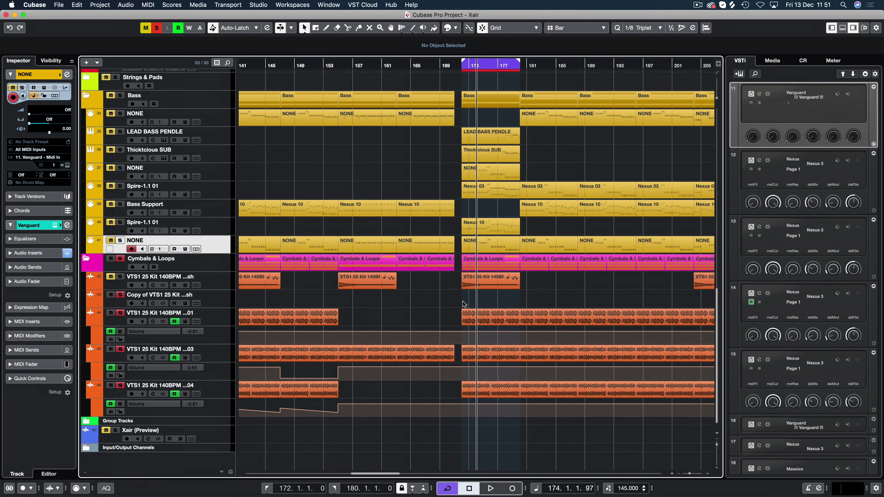
drag(464, 302, 578, 403)
key(p)
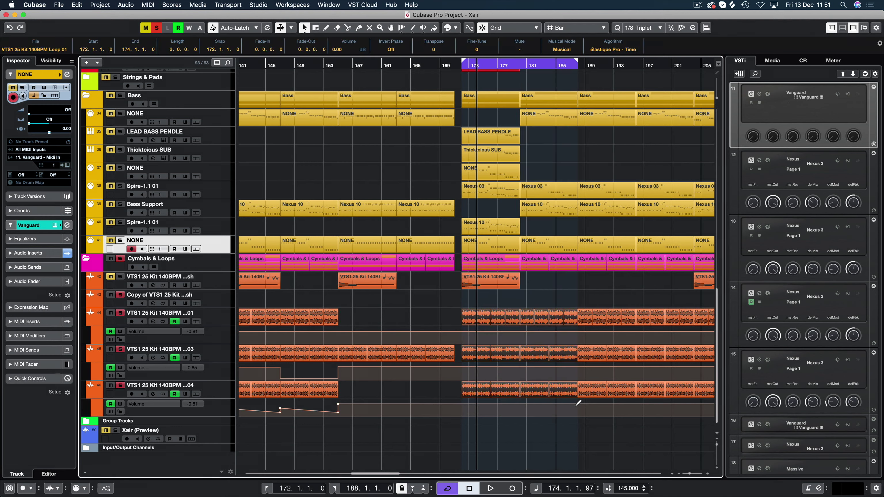
click(570, 295)
key(space)
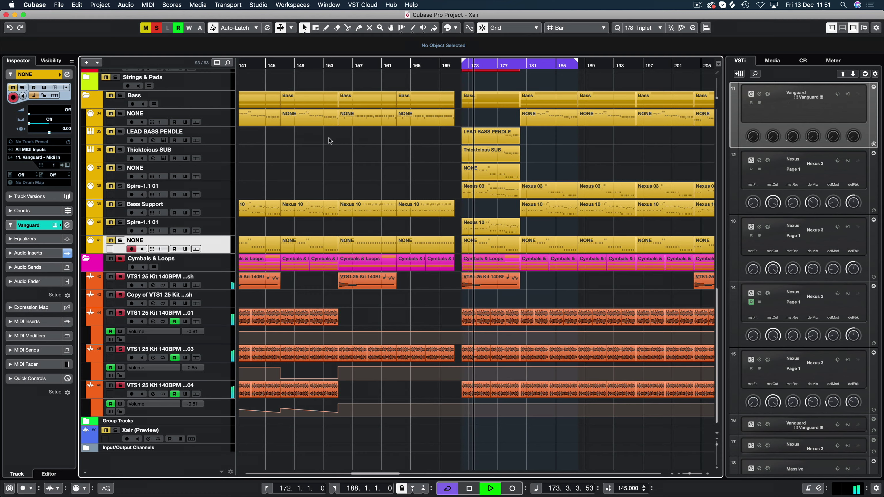
Open the MixConsole, play the soloed percussion, and examine the channel settings of VTS1 25 Kit 140BPM Loop 01.
key(F3)
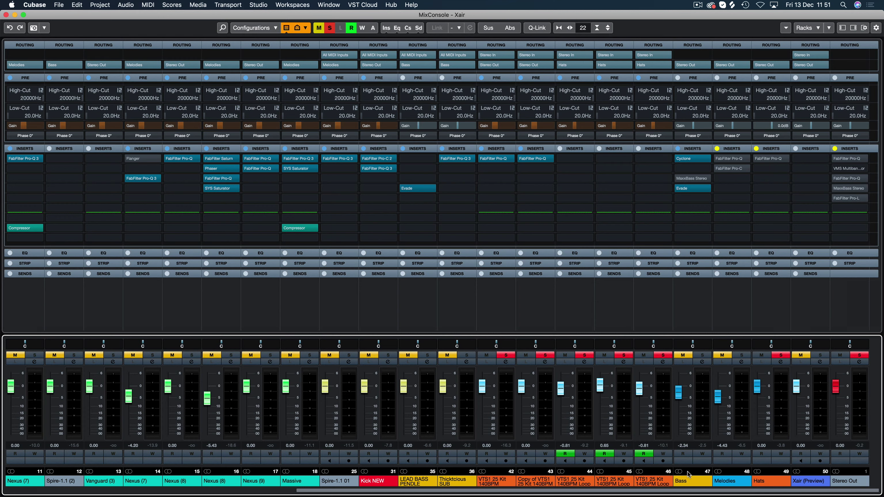
key(space)
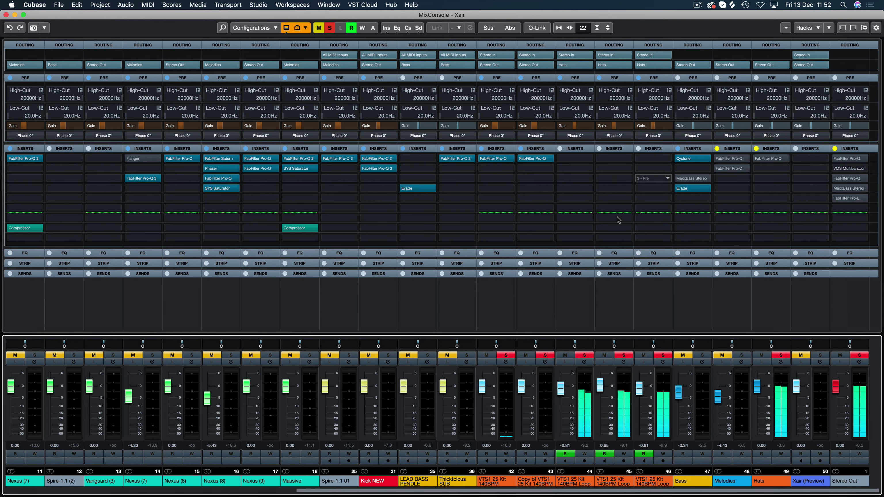
click(585, 362)
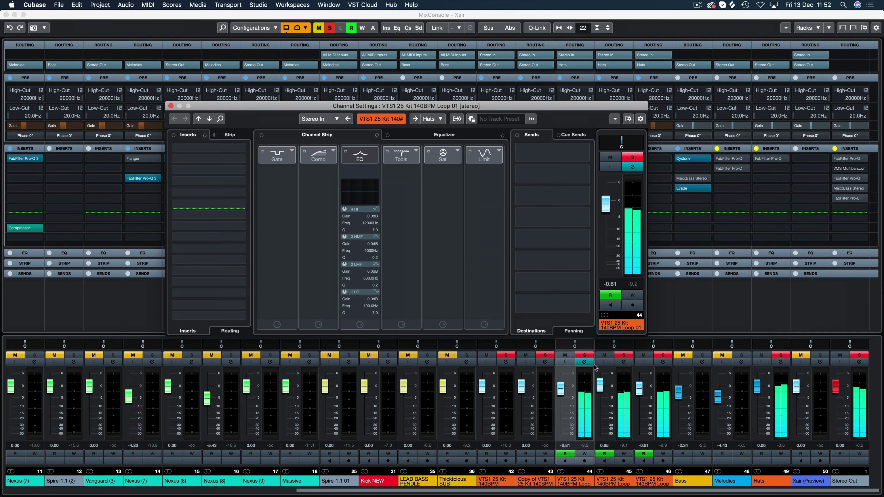
click(441, 136)
click(171, 106)
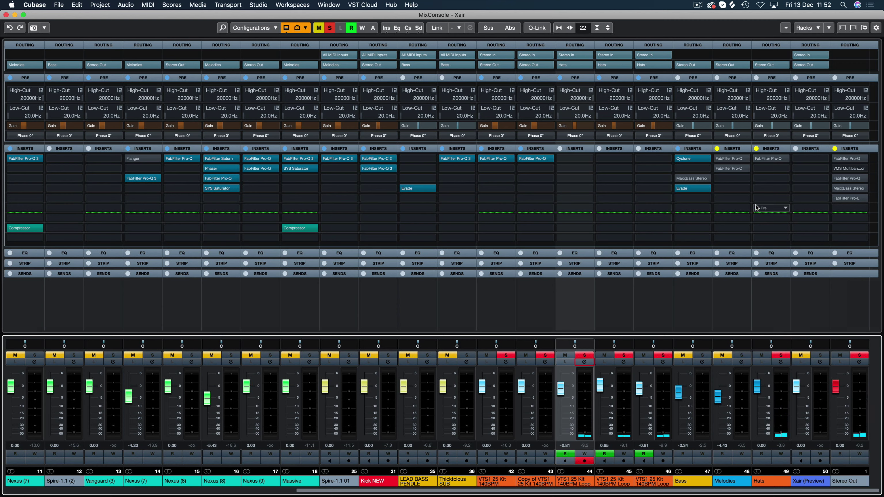
Insert FabFilter Pro-Q 3 in the second insert slot of the Hats group and move its window clear of the Hats channel.
click(778, 169)
text(pro)
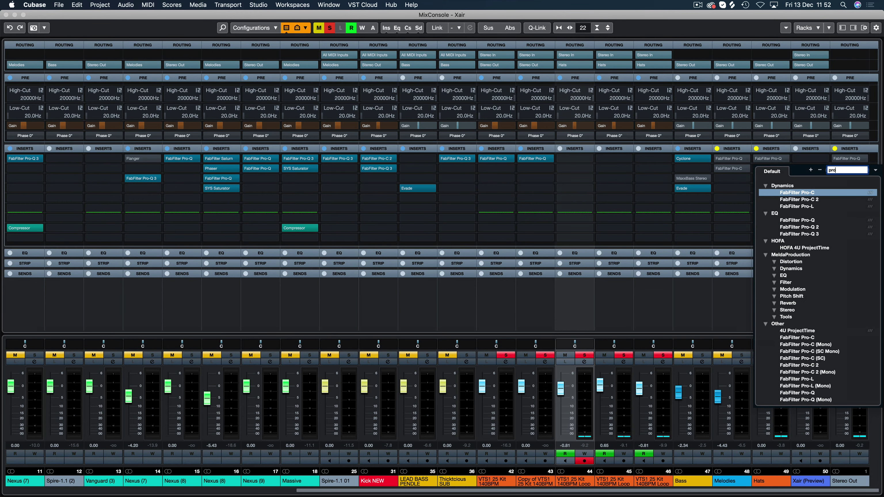
click(799, 234)
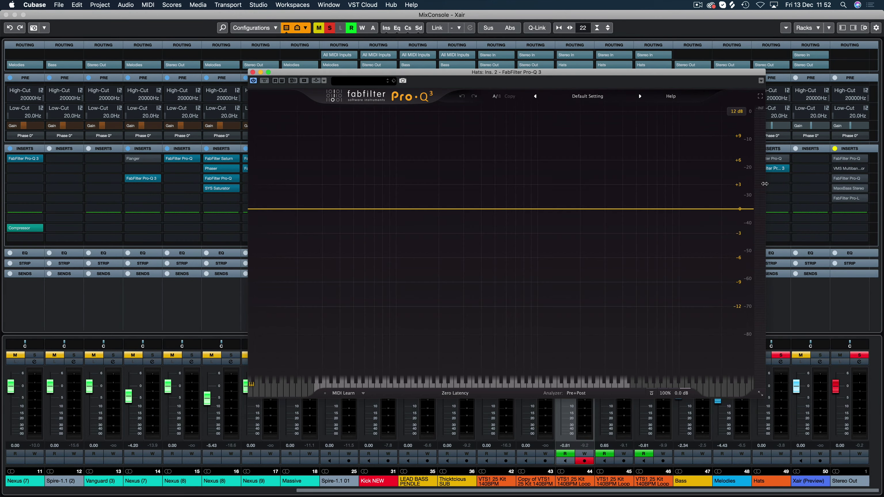
drag(594, 75, 478, 77)
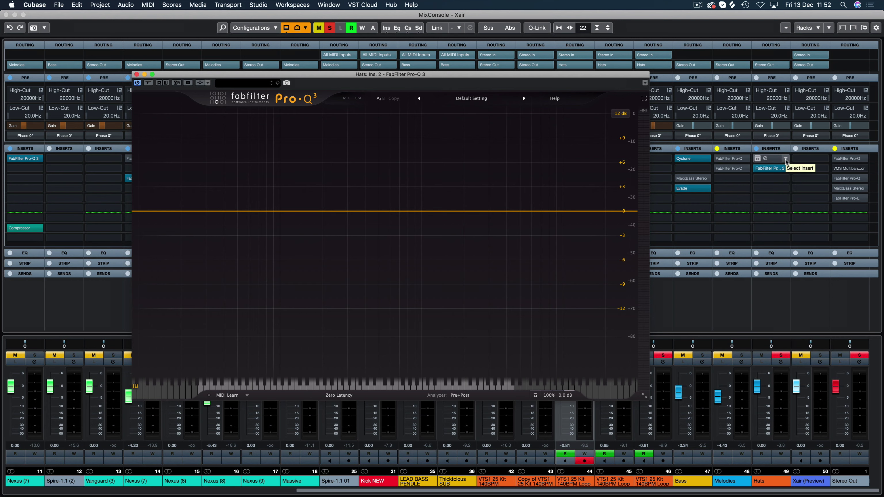
mouse_move(779, 160)
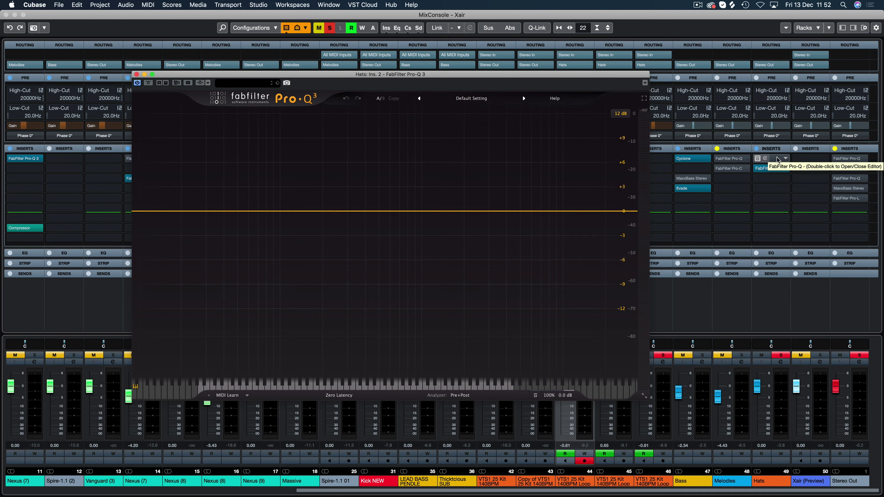
click(778, 161)
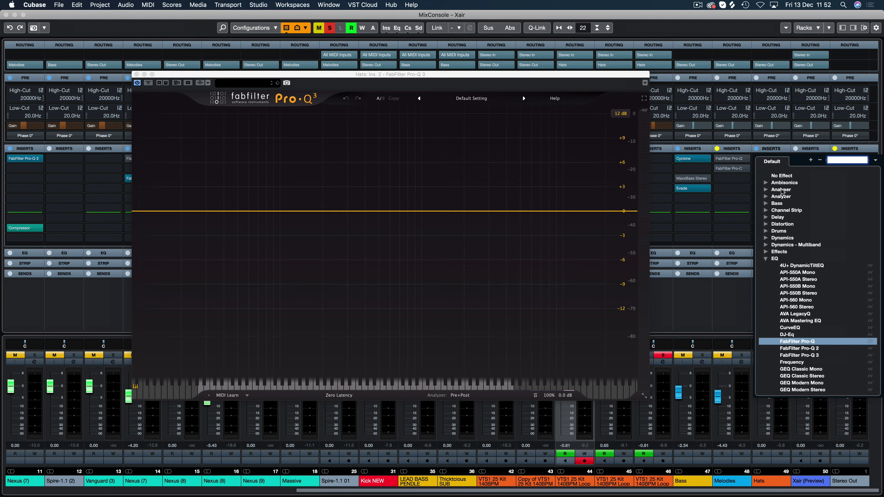
click(745, 179)
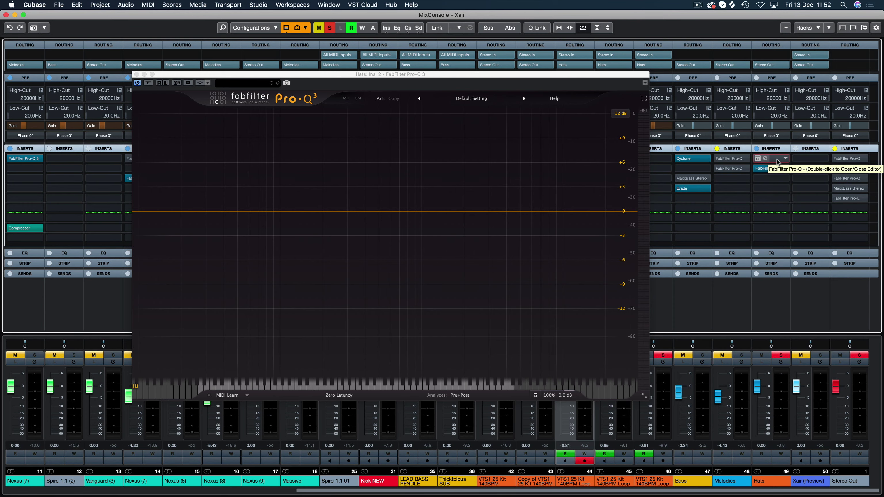
During playback, add a 6 dB/oct low cut at about 244 Hz to the Hats group's Pro-Q 3.
drag(283, 75, 311, 100)
key(space)
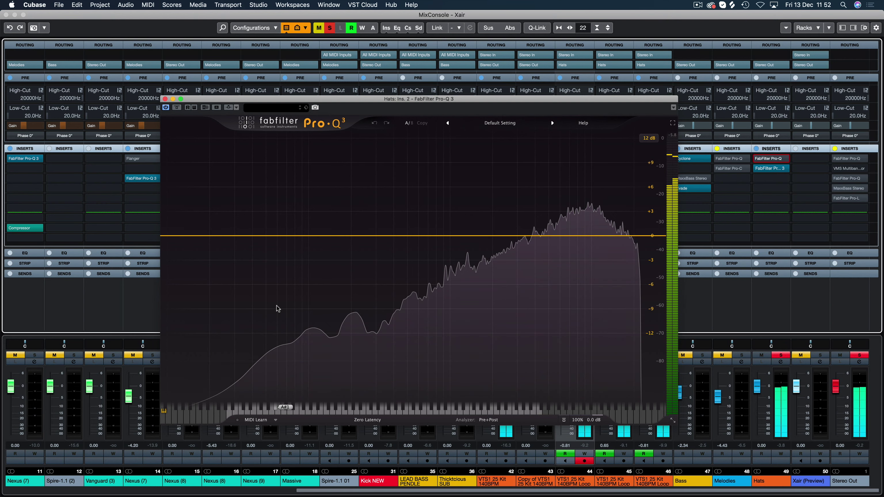
drag(163, 237, 307, 268)
click(313, 254)
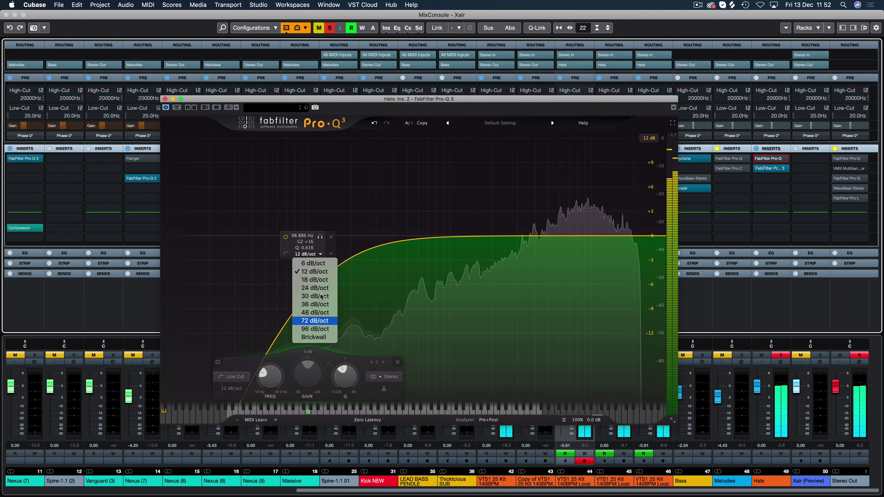
click(313, 263)
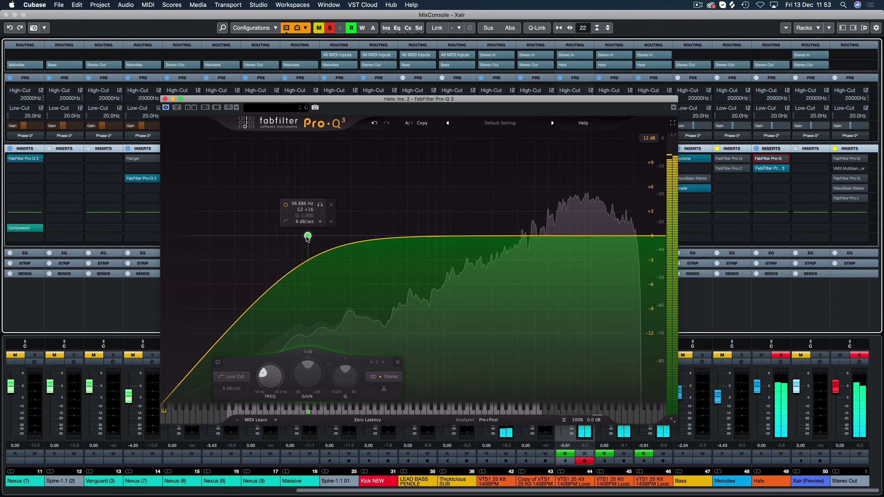
drag(308, 237, 363, 236)
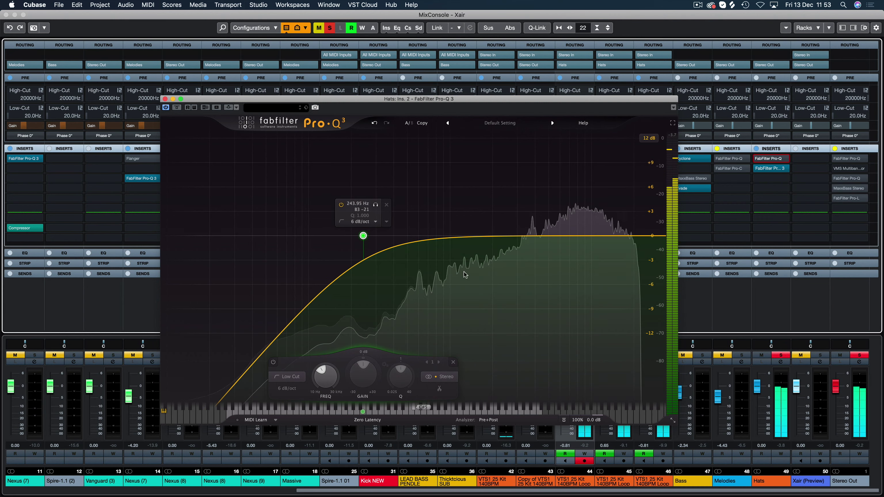
Add a 6 dB/oct high cut at about 16.2 kHz to the Hats group's Pro-Q 3 and compare the band bypassed and active.
click(658, 236)
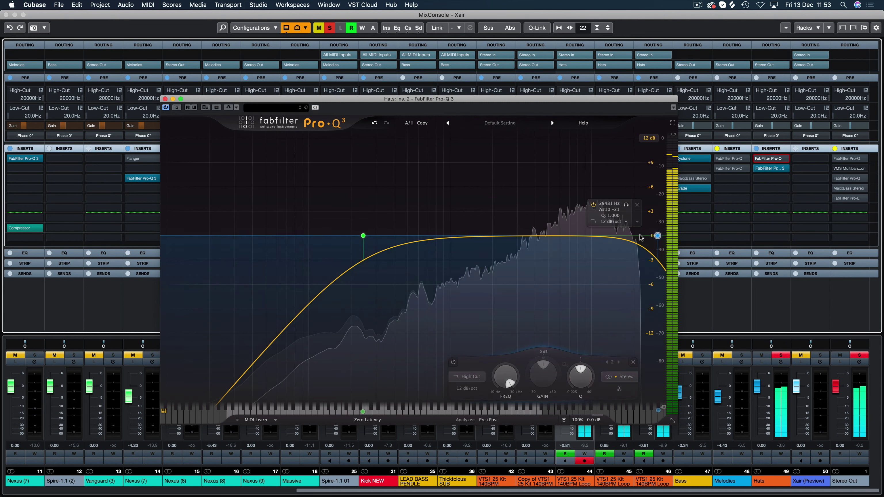
click(615, 222)
click(620, 231)
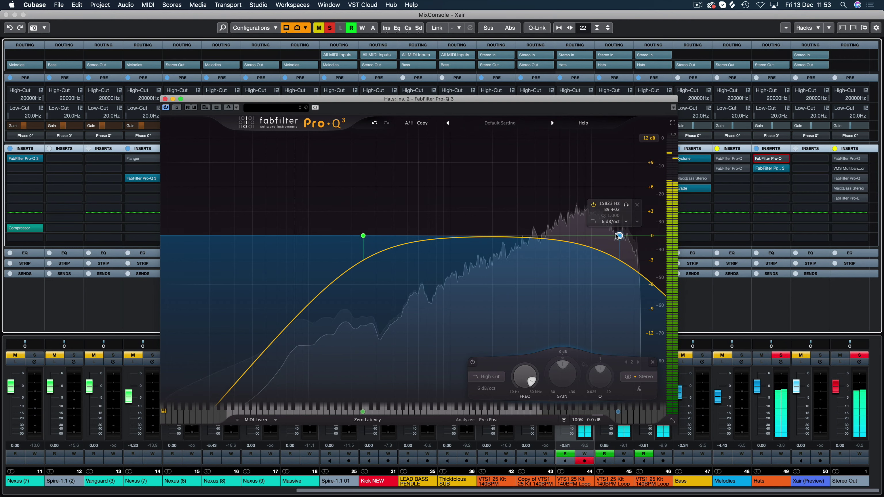
drag(620, 236, 621, 236)
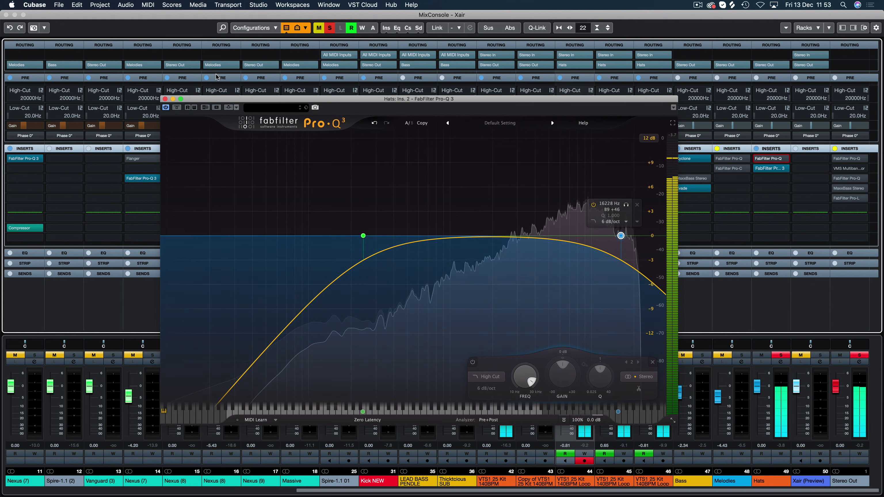
click(594, 205)
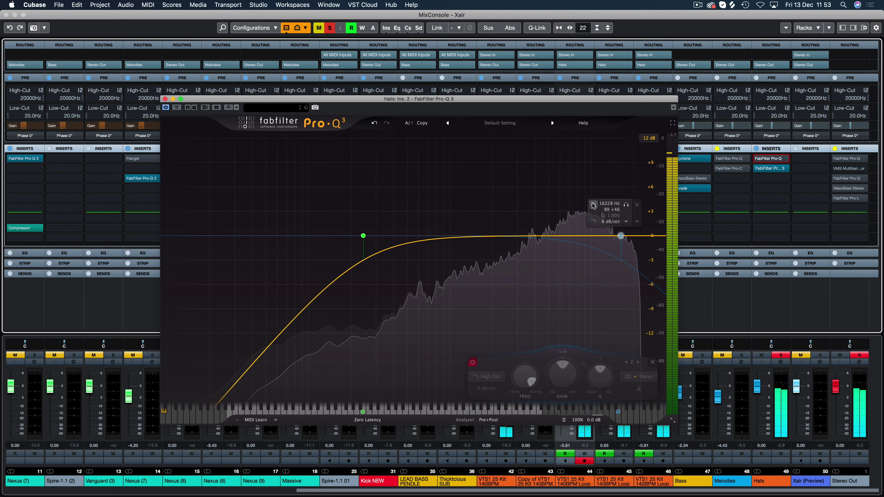
click(594, 205)
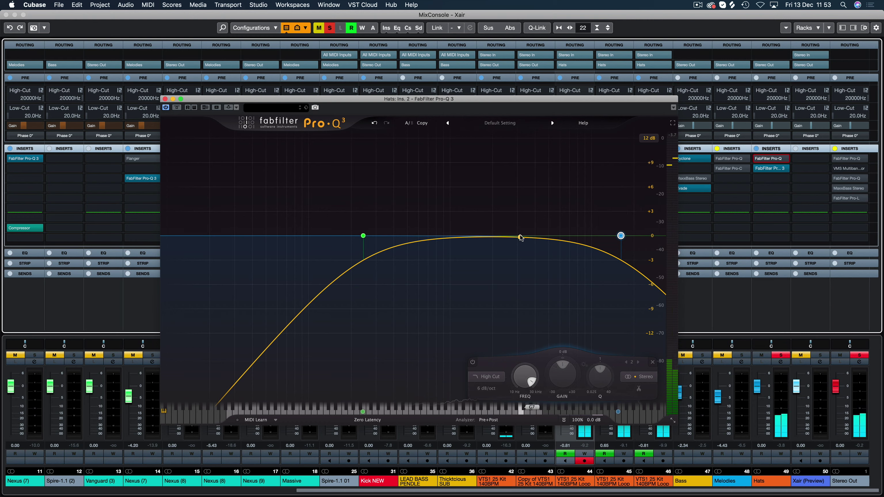
key(space)
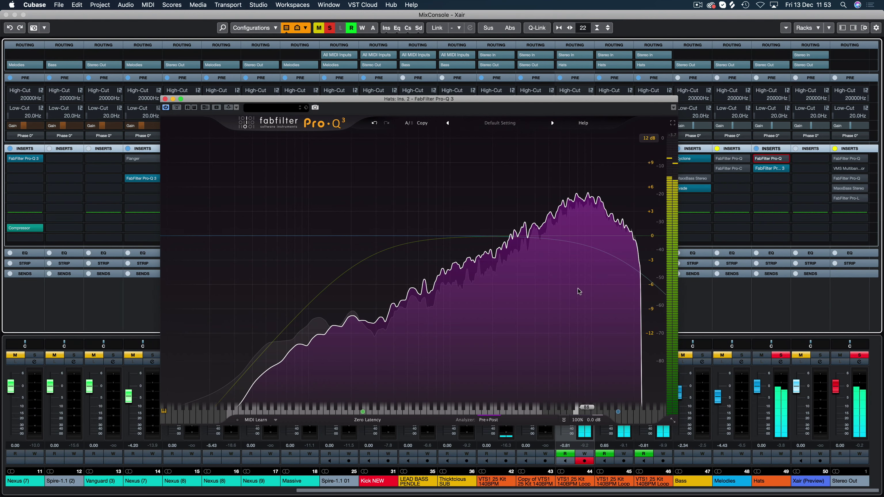
Add a bell boost of about 1.9 dB at 4228 Hz, with the display range at 6 dB, and audition that band soloed.
click(514, 234)
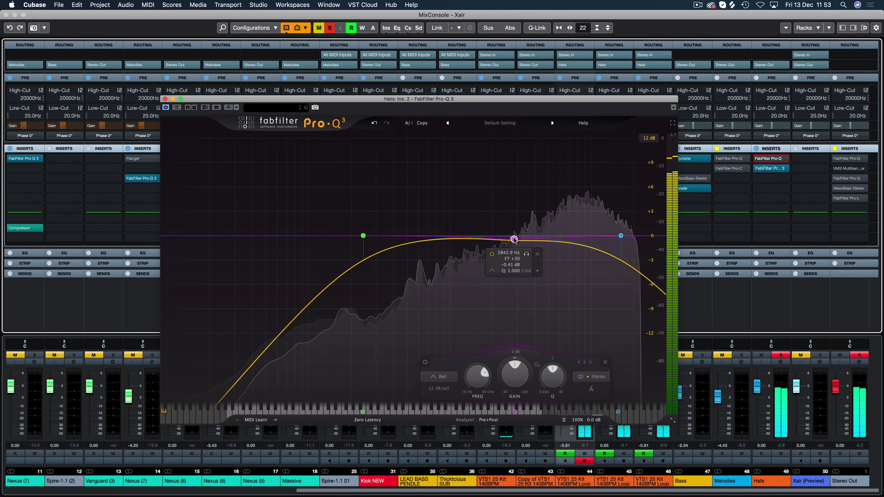
drag(515, 229, 531, 216)
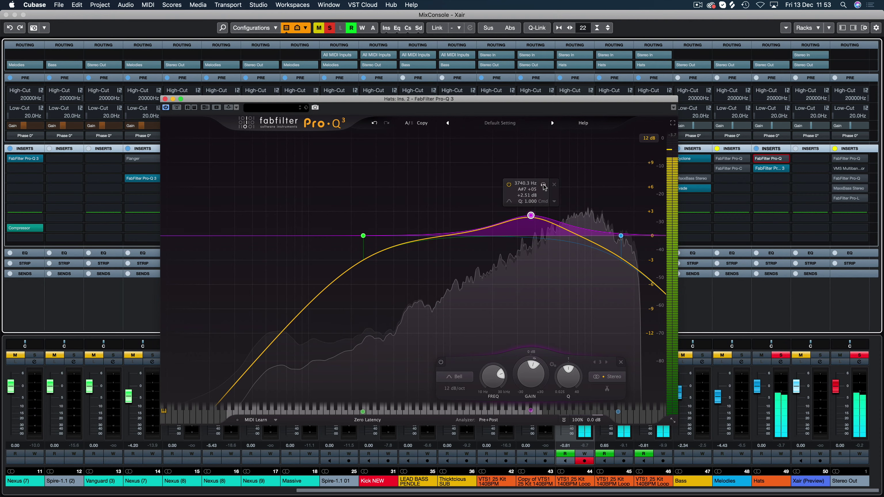
click(649, 138)
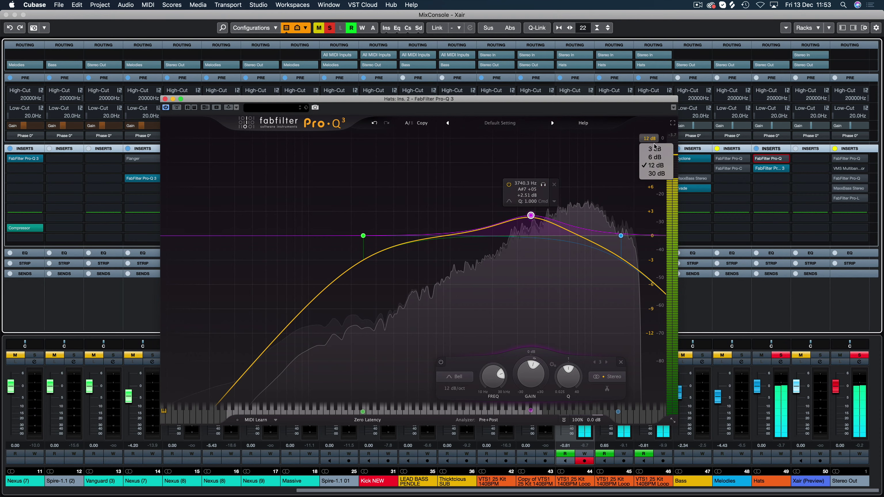
click(649, 158)
mouse_move(530, 195)
mouse_down()
mouse_move(531, 208)
mouse_move(538, 205)
mouse_up()
click(551, 174)
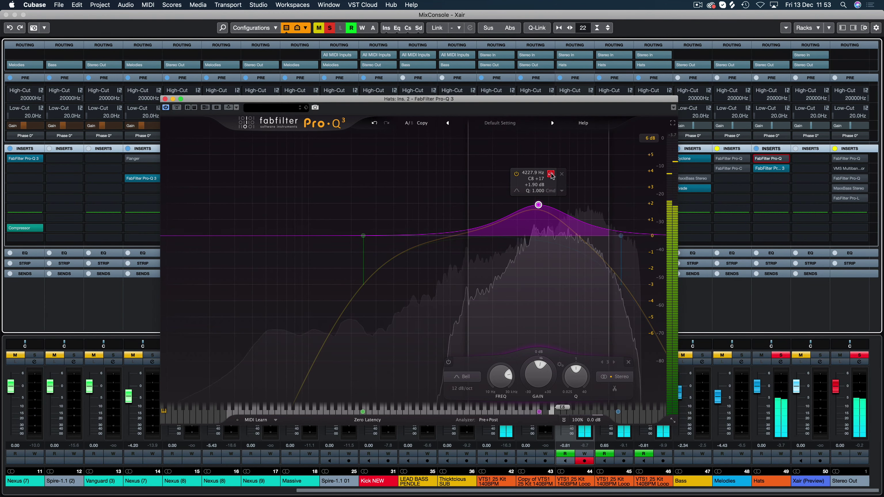
click(551, 174)
Add a second bell boost with Mid stereo placement, at about 752 Hz and 1.4 dB.
drag(435, 235, 438, 221)
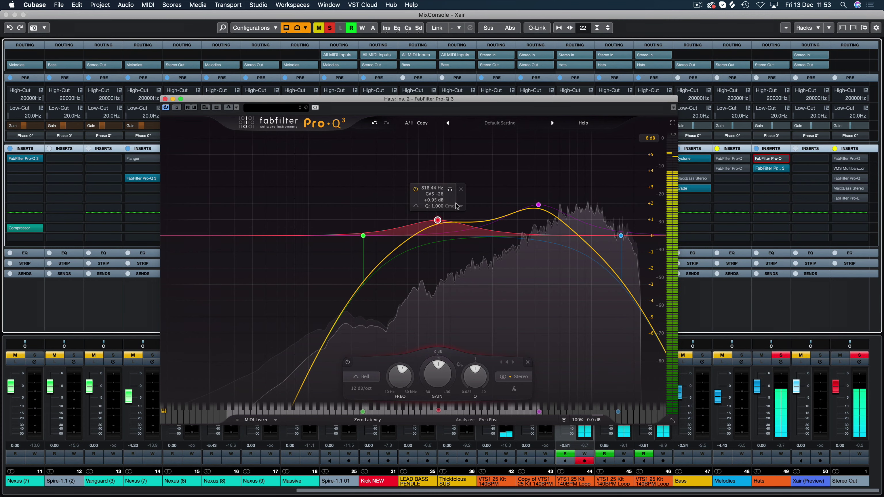
mouse_move(489, 264)
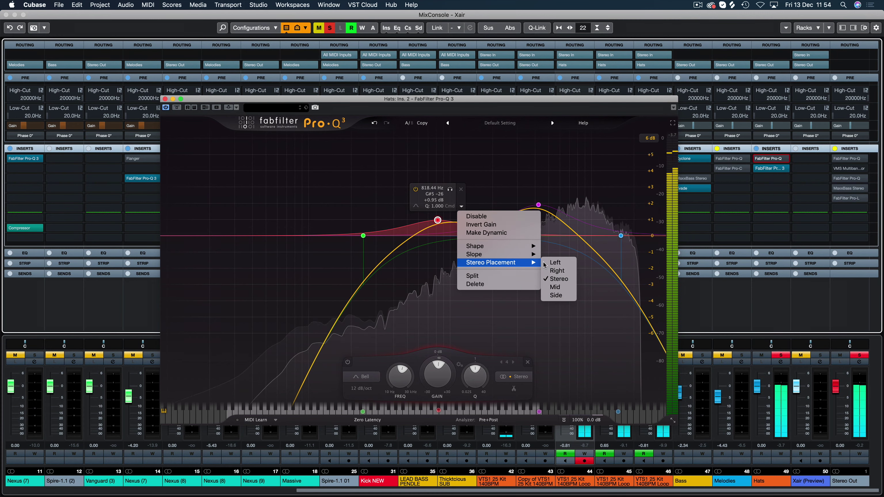
click(555, 287)
drag(438, 220, 443, 218)
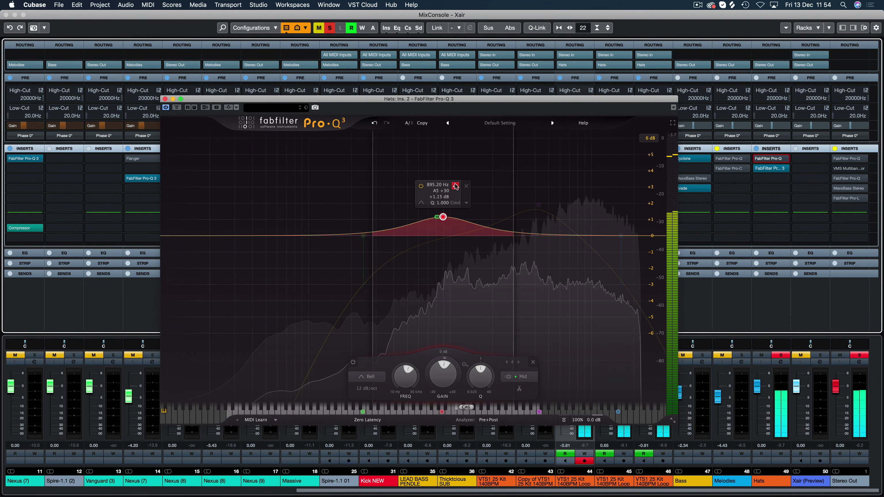
drag(442, 218, 432, 213)
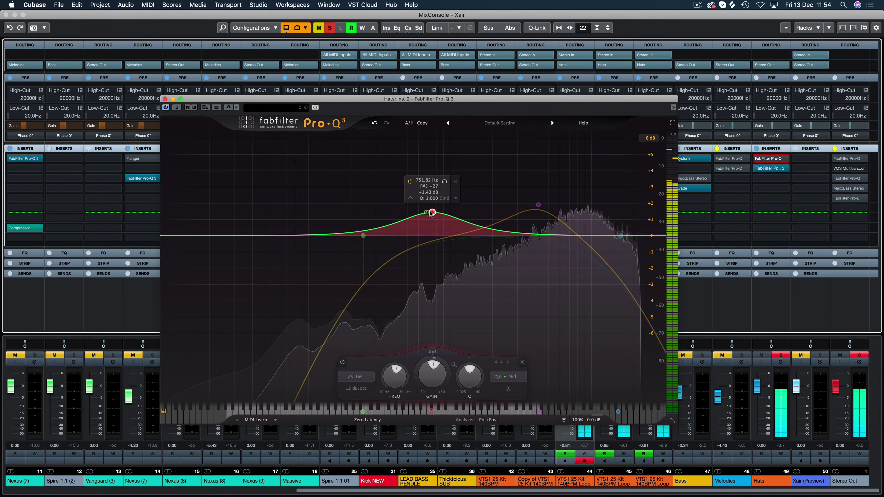
Fine-tune the Mid bell band to about 729 Hz and 1.7 dB while comparing it bypassed and active.
click(411, 181)
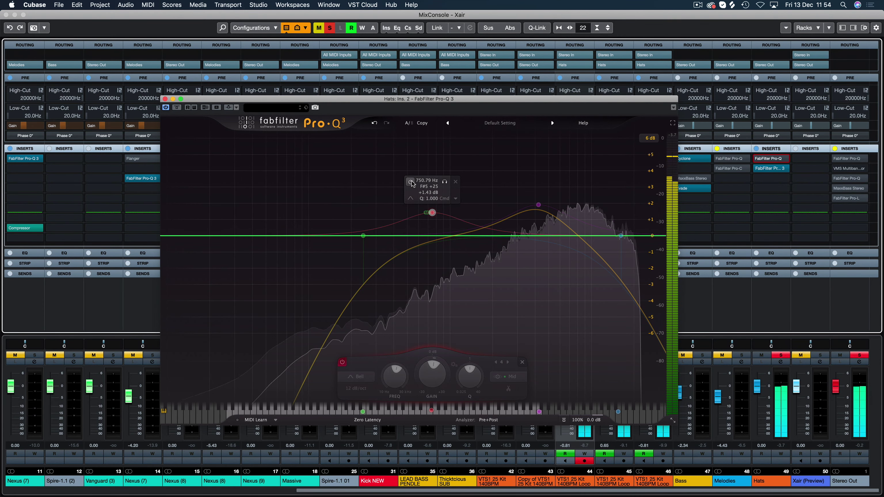
click(411, 181)
drag(432, 212, 433, 208)
click(410, 180)
click(410, 181)
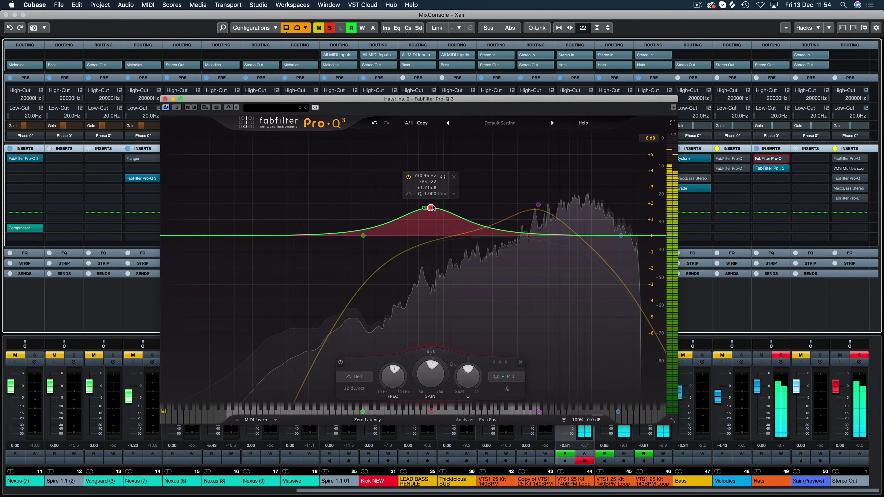
click(408, 177)
click(408, 177)
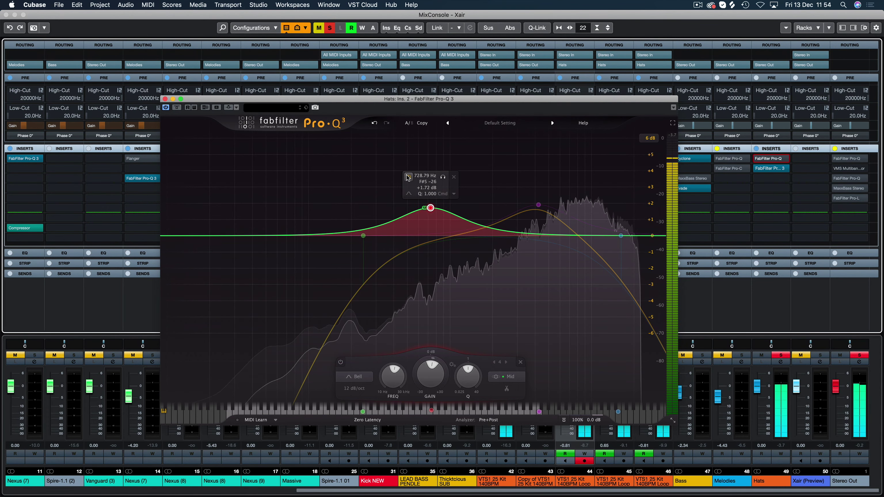
Play the hats with the whole Pro-Q 3 bypassed and re-enabled, and close the plug-in window and MixConsole.
key(space)
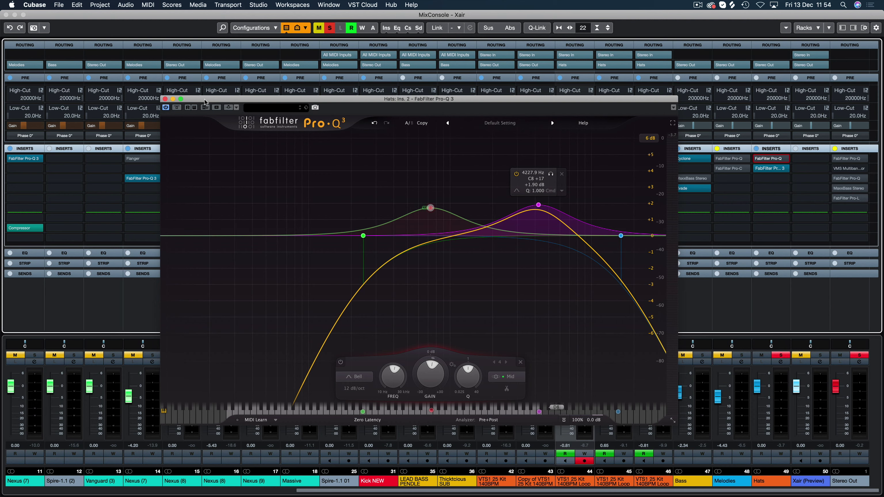
key(space)
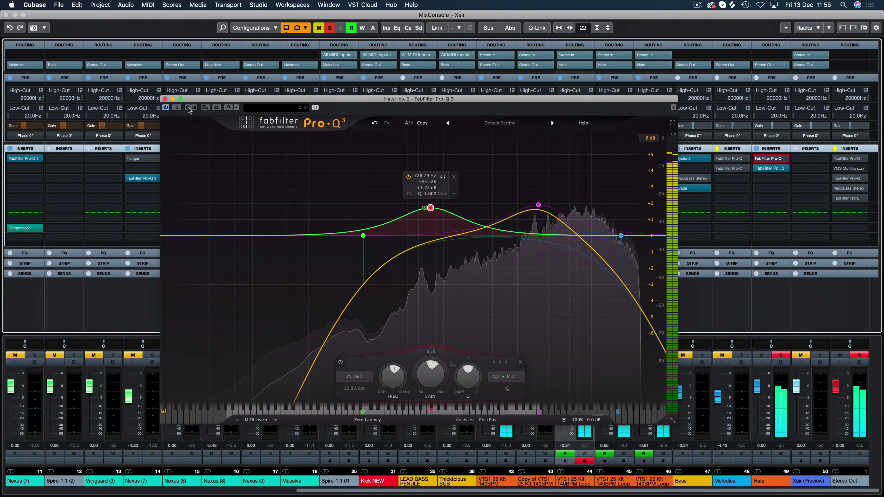
click(177, 108)
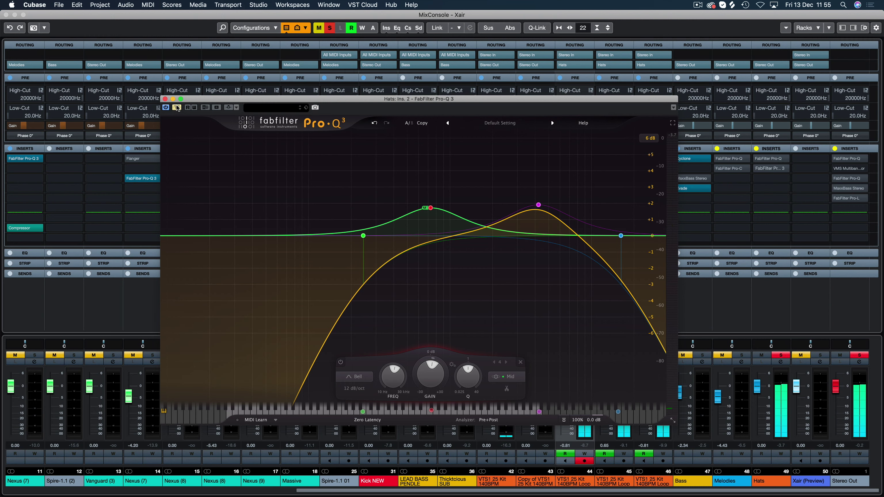
click(177, 108)
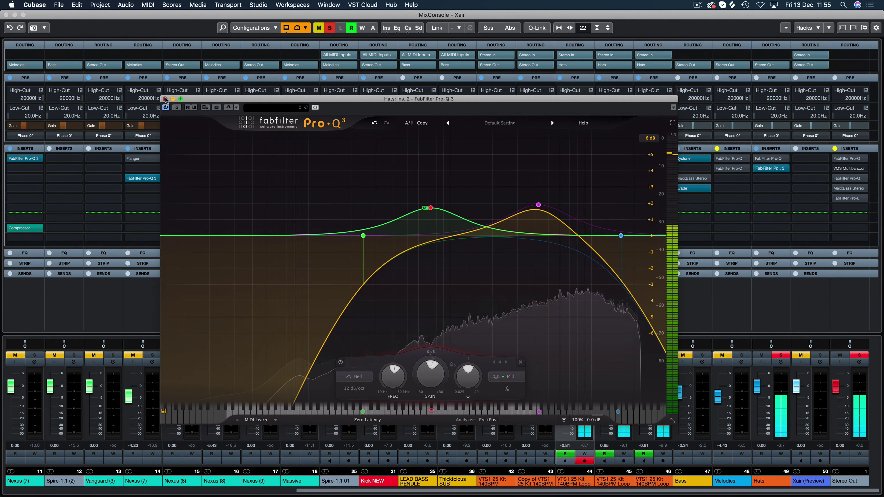
click(166, 99)
click(7, 15)
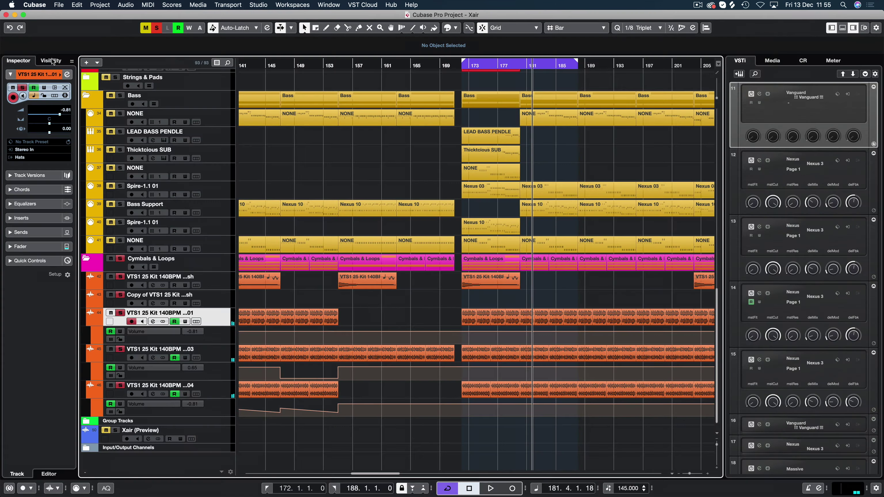
Solo the Kick NEW track alongside the percussion loops and play them together from bar 172.
scroll(269, 89, up, 5)
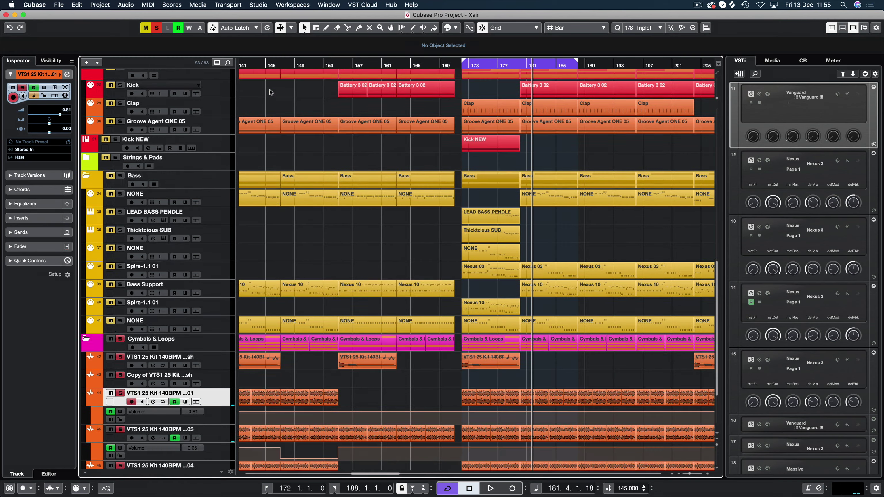
key(space)
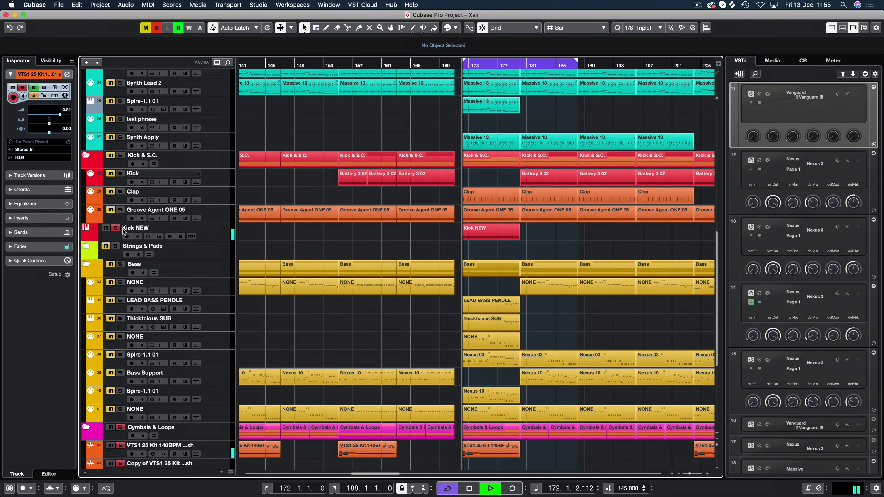
scroll(426, 242, down, 5)
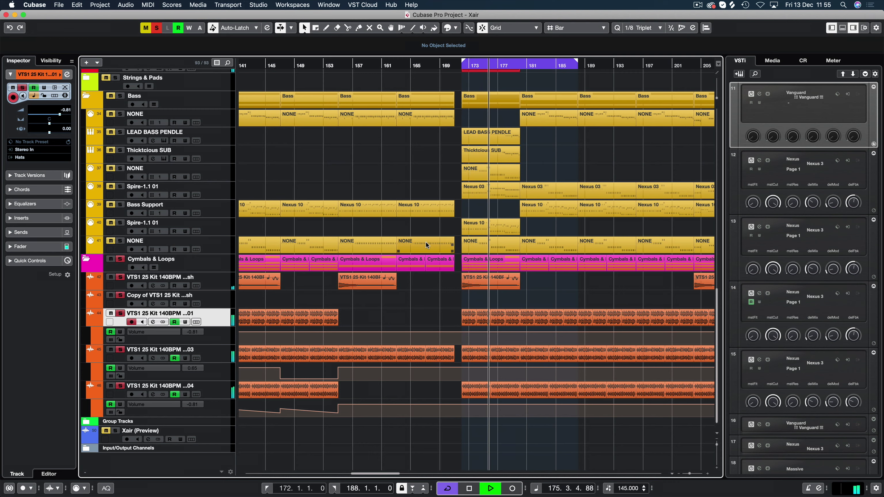
key(space)
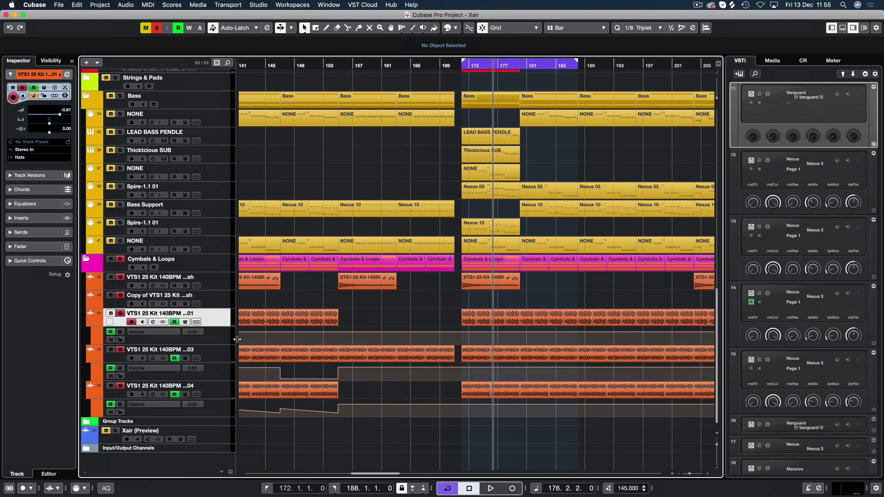
key(space)
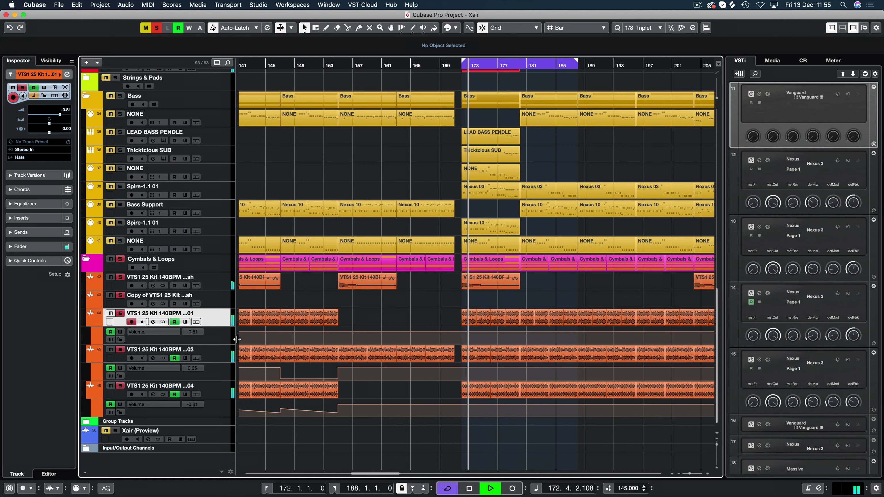
key(space)
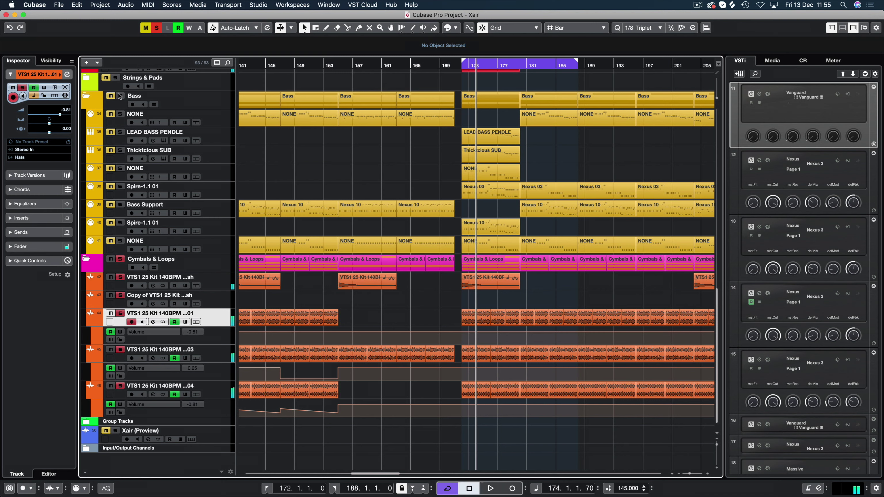
Solo the Bass folder, play it with the kick and percussion, and remove its solo again.
key(space)
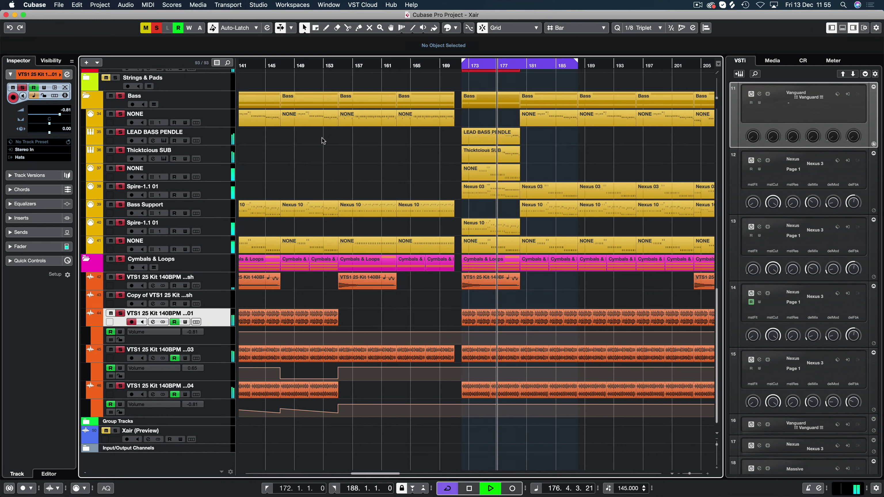
scroll(324, 139, up, 5)
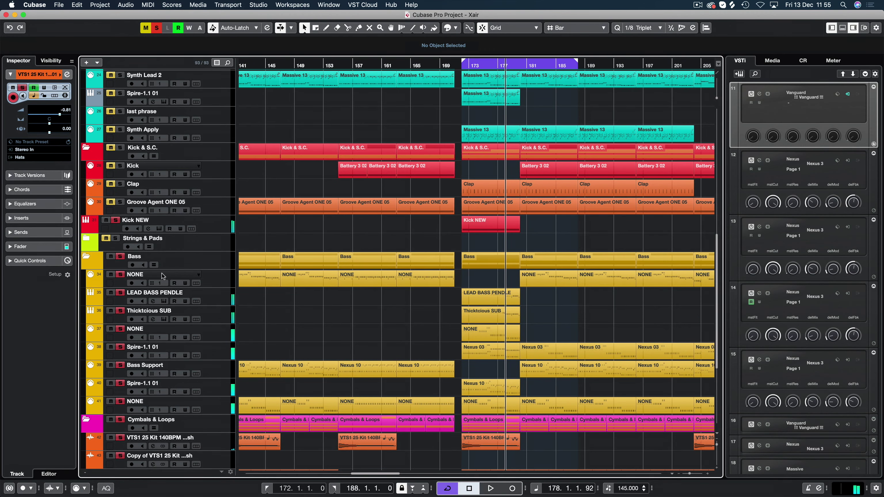
key(space)
click(121, 260)
Solo the Synths folder and play it from bar 172 with the kick and percussion.
scroll(321, 251, up, 10)
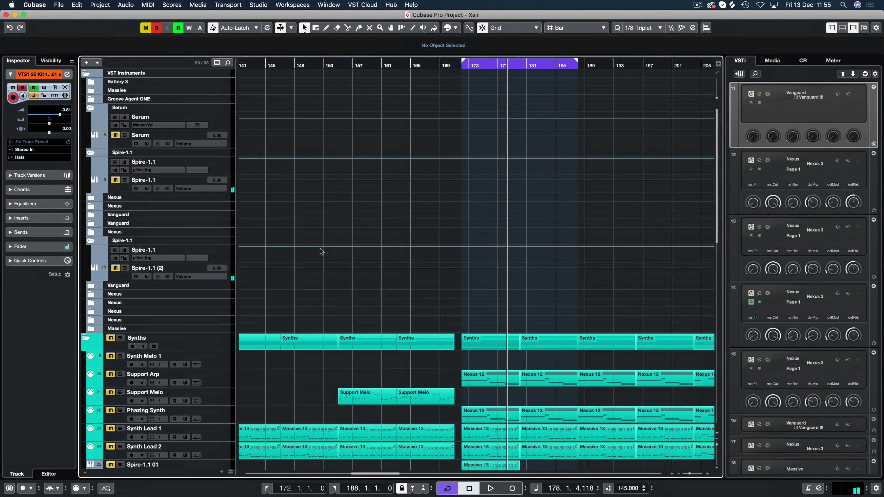
scroll(321, 252, down, 2)
click(120, 258)
key(space)
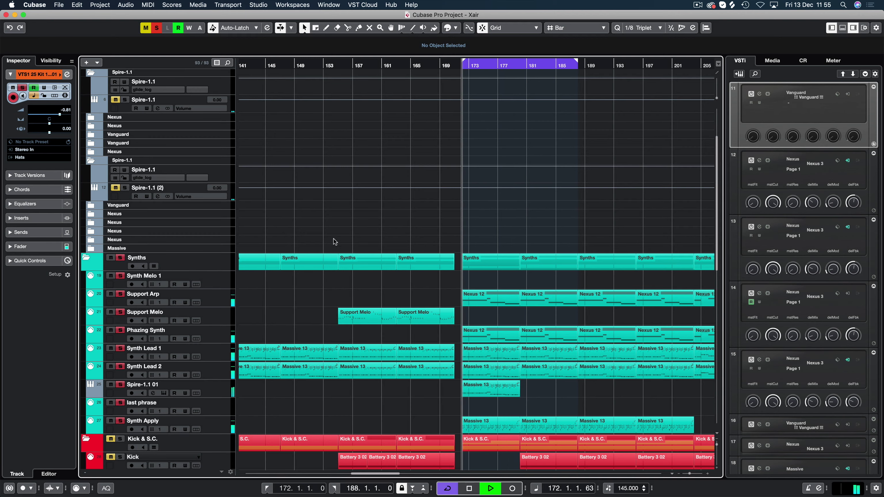
Open the MixConsole during playback and bypass Pro-Q 3 in the Hats group's second insert slot.
scroll(348, 235, down, 8)
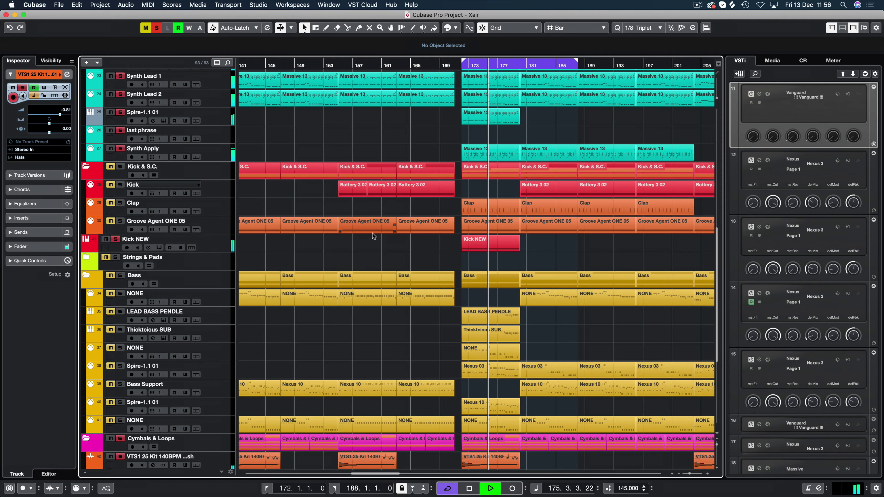
key(F3)
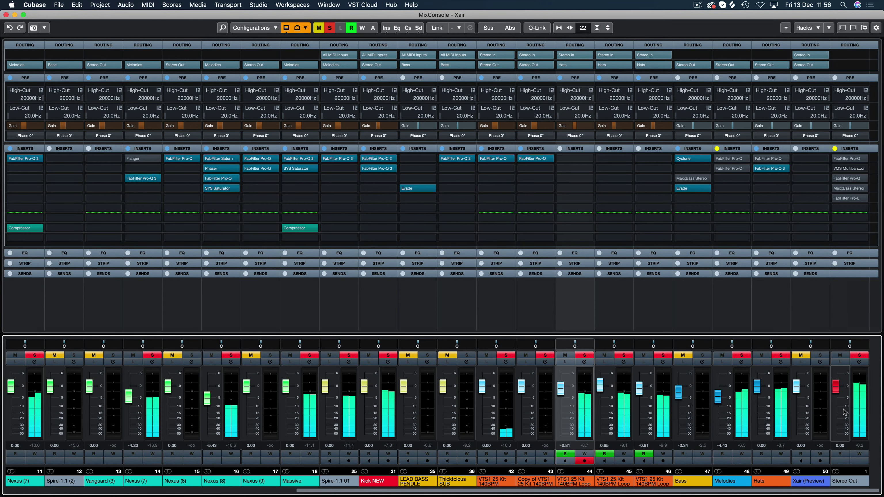
click(757, 168)
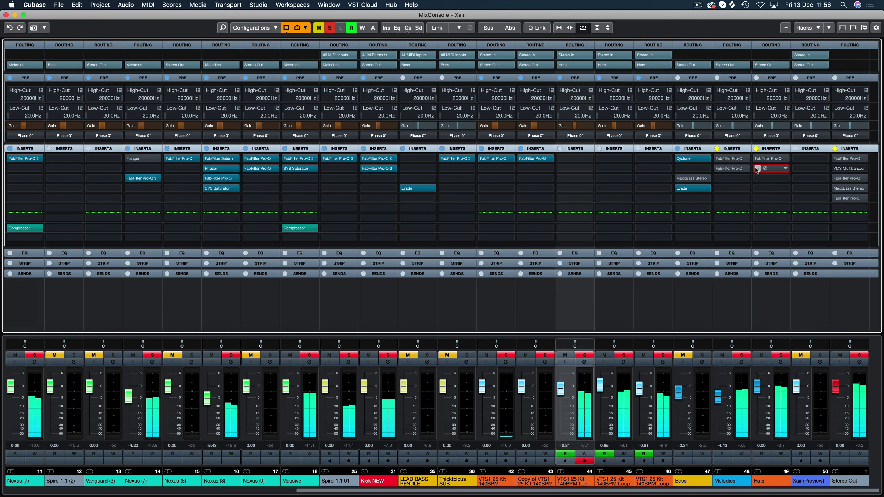
Reactivate Pro-Q 3 in the Hats group's second insert slot and close the MixConsole.
click(758, 169)
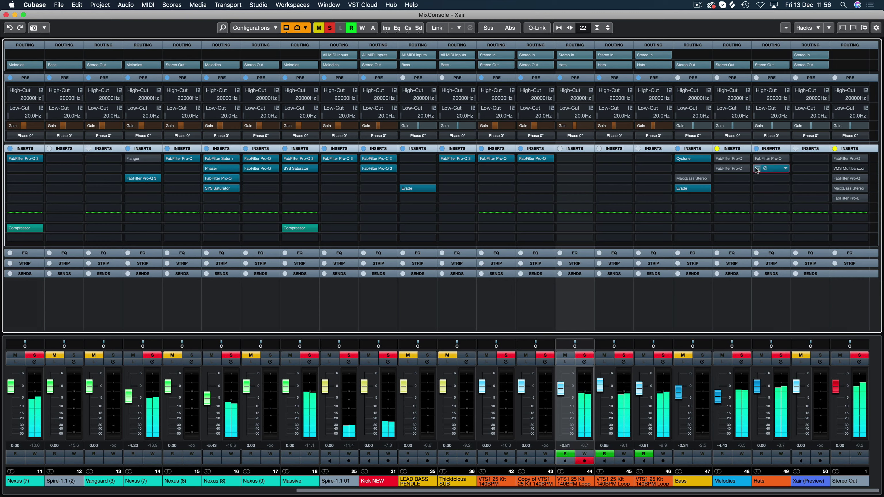
click(6, 15)
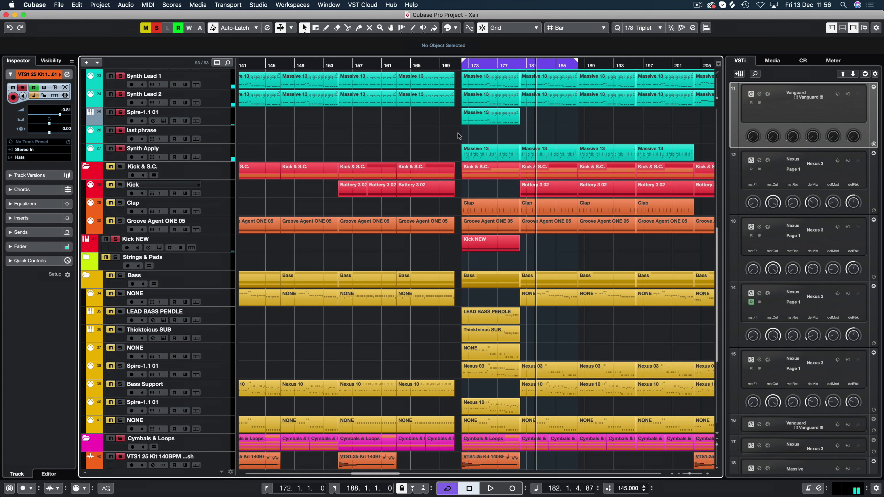
Set the loop range to the Massive 13 event on the Spire-1.1 01 track and play the soloed tracks over it.
click(478, 122)
key(p)
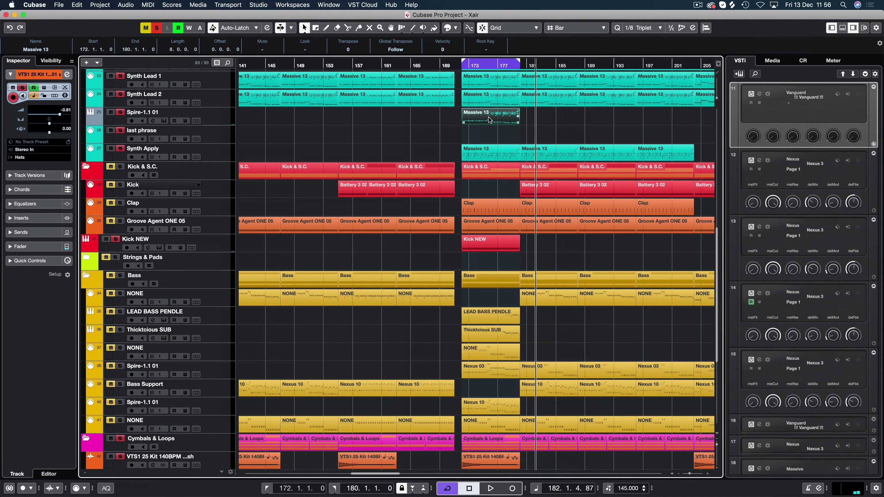
key(space)
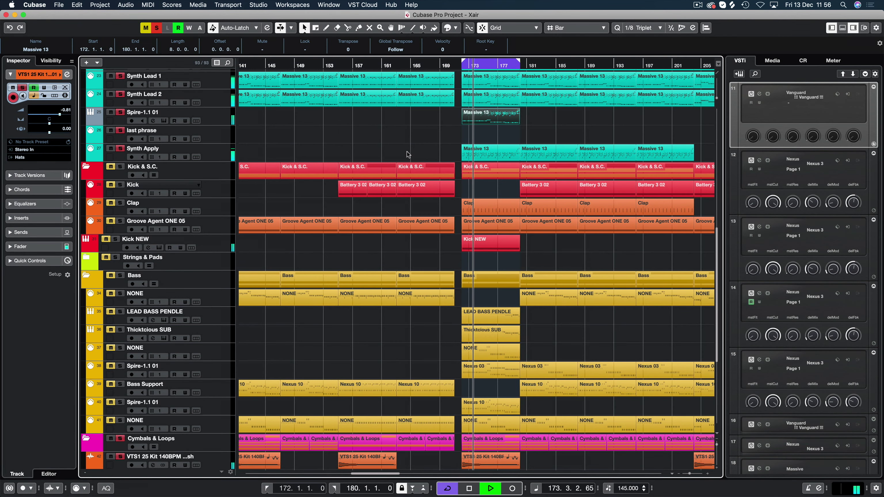
scroll(408, 153, up, 5)
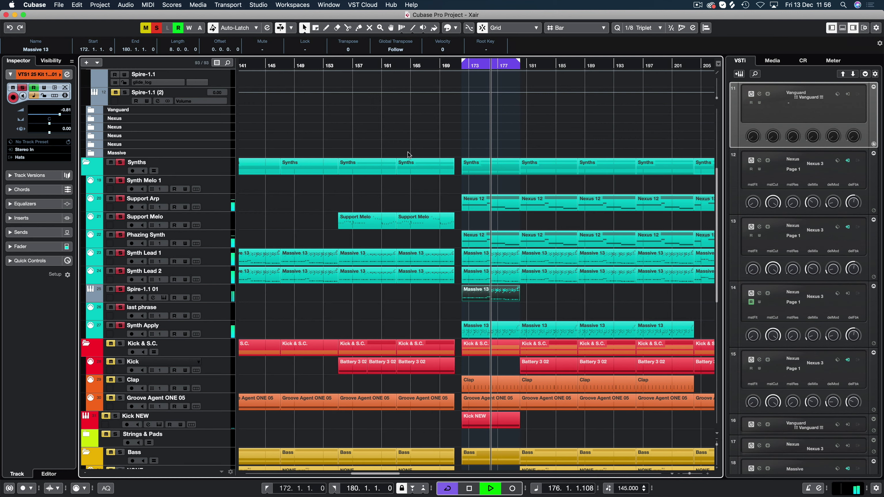
key(space)
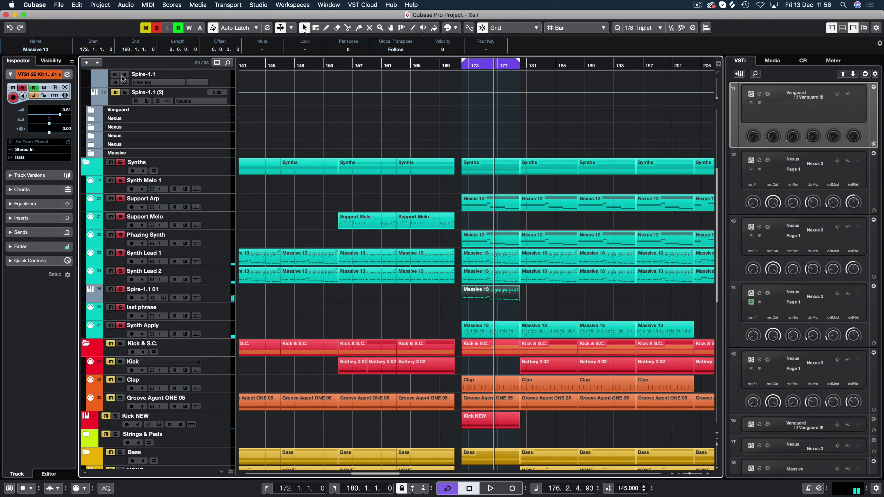
Clear all solos, and inspect Pro-Q 3 in the Kick NEW channel's second insert slot in the MixConsole.
click(156, 28)
scroll(355, 151, down, 10)
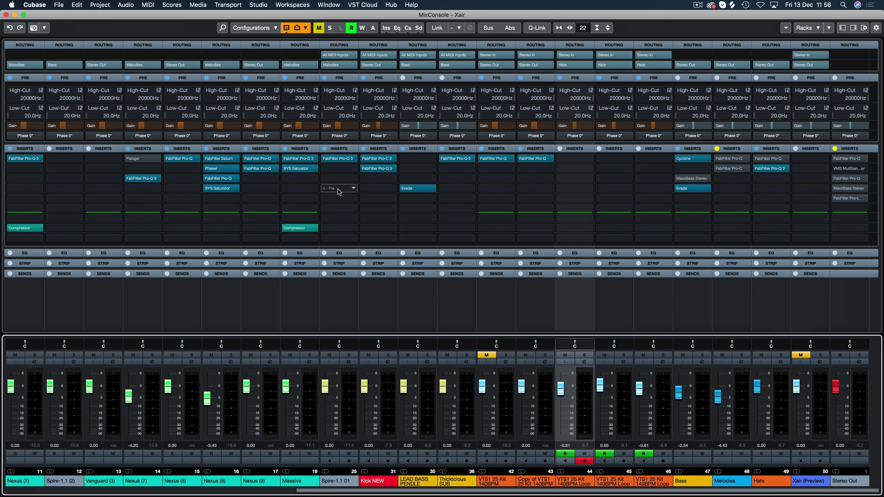
click(364, 164)
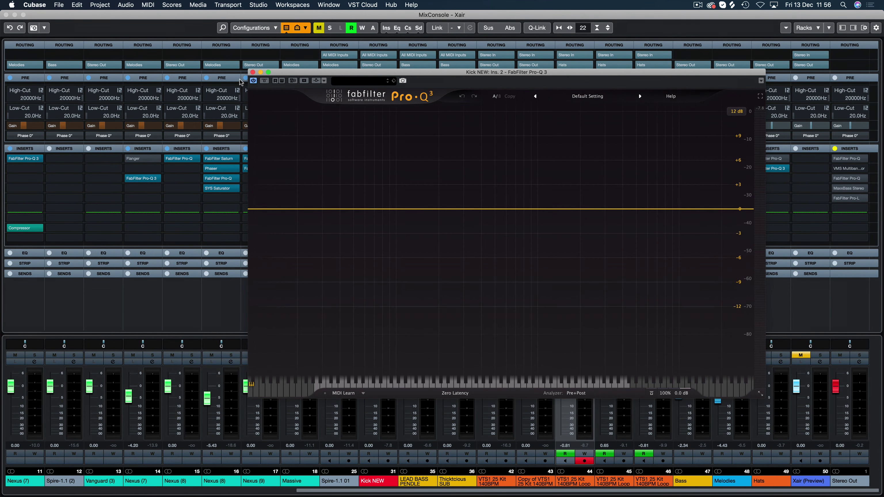
click(253, 72)
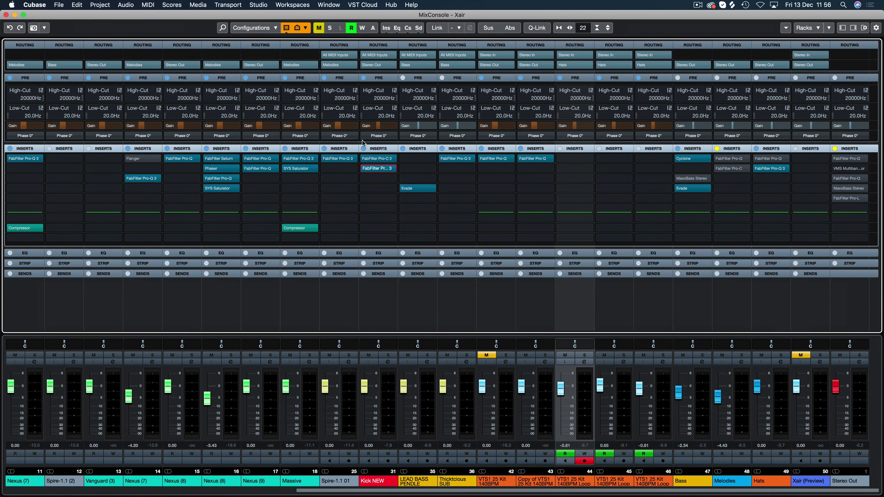
Raise the wet gain of Kick NEW's Pro-C 2 compressor to about +1.97 dB during playback and close the plug-in.
double_click(373, 159)
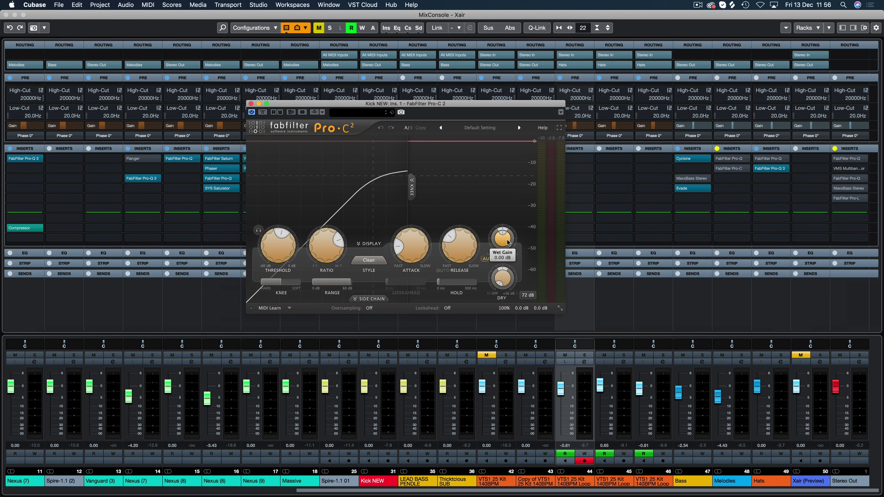
key(space)
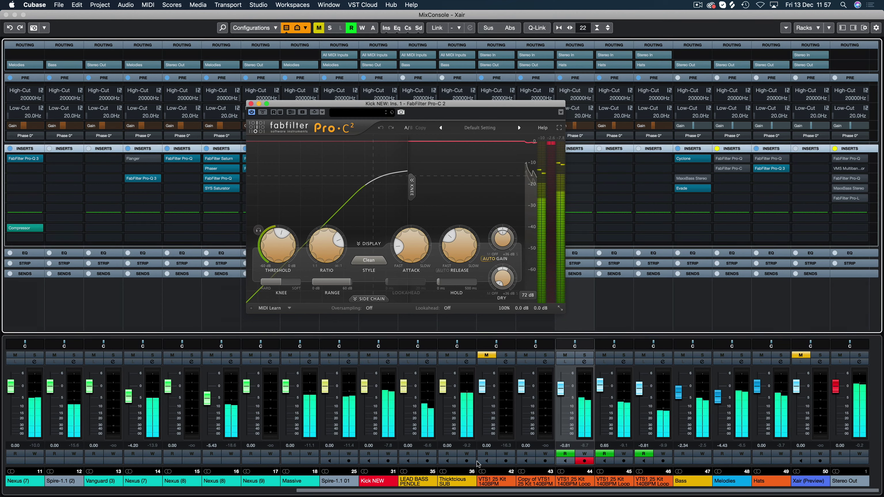
drag(506, 238, 517, 199)
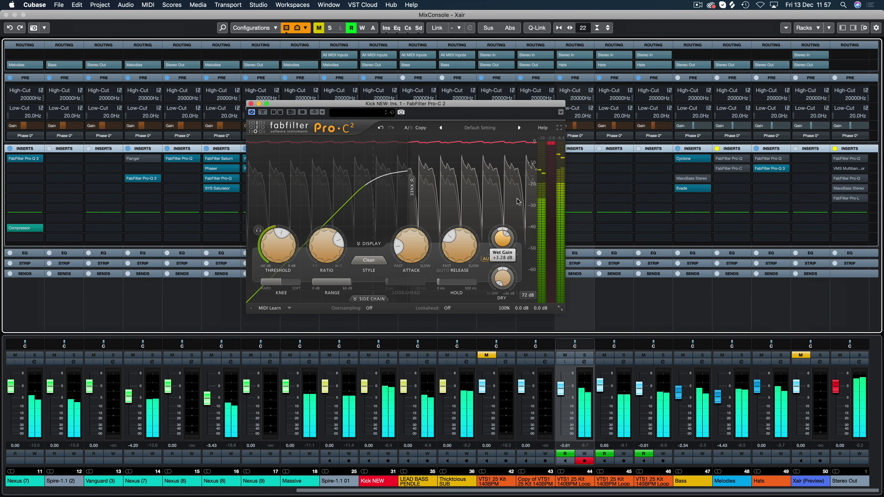
drag(518, 202, 518, 214)
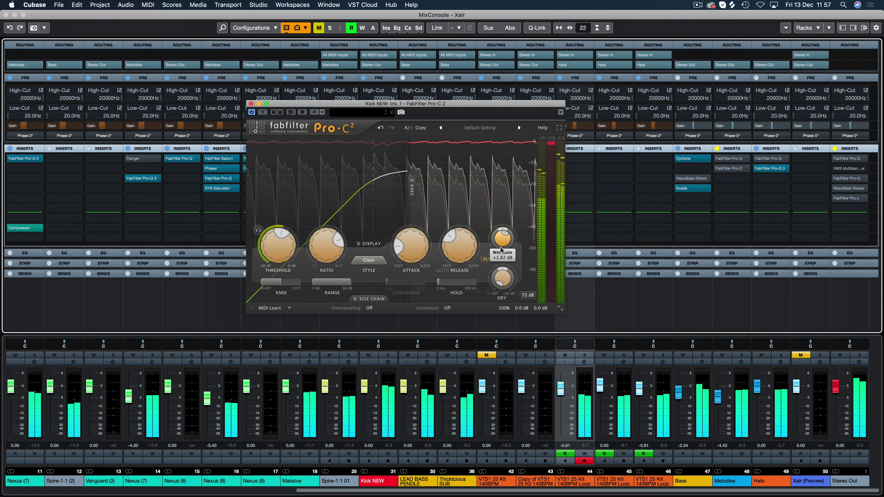
click(392, 419)
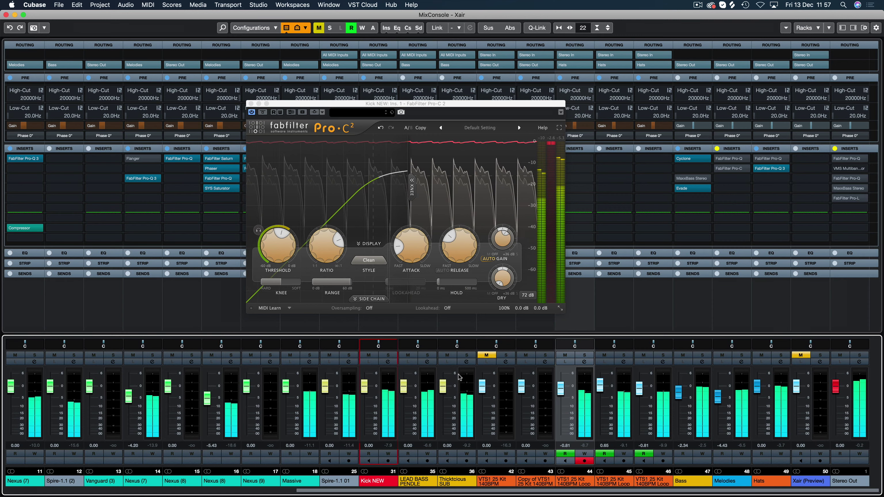
mouse_move(506, 279)
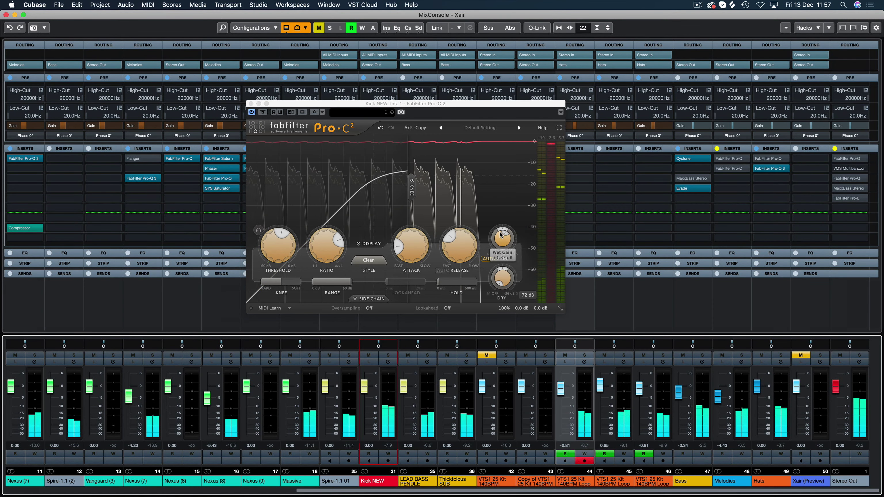
mouse_move(501, 237)
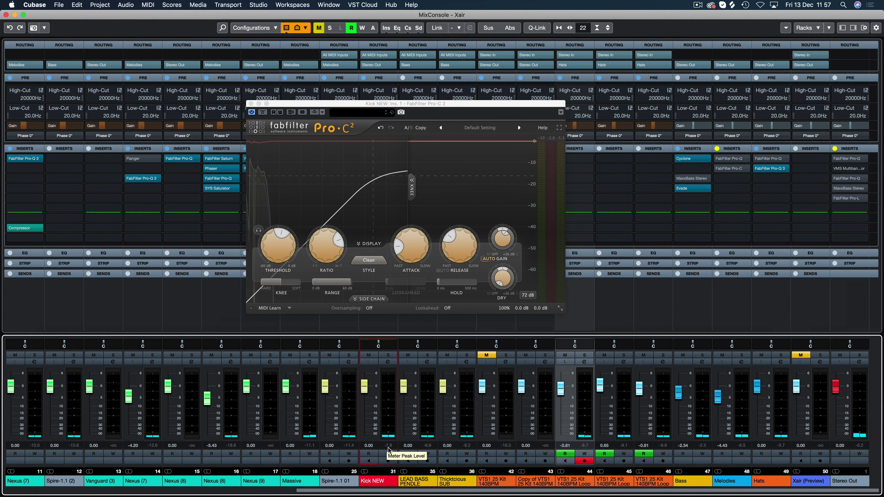
click(250, 104)
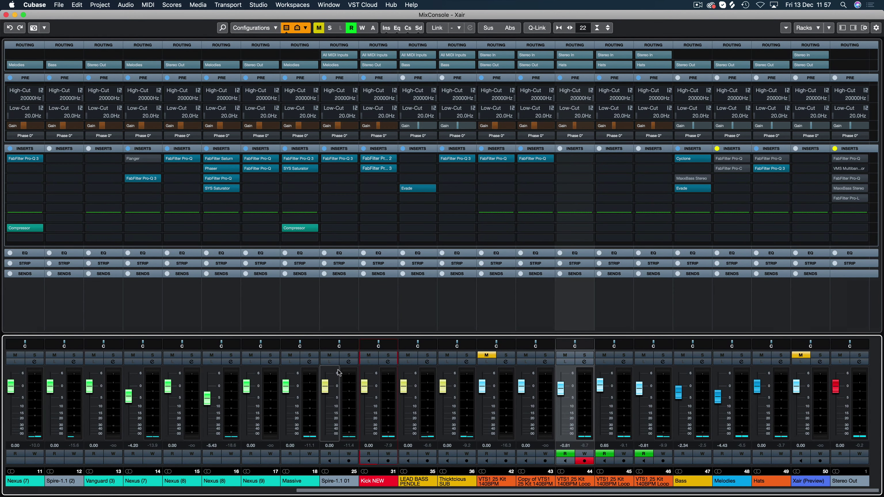
Solo the Kick NEW channel during playback, return to the project window and stop playback.
click(392, 355)
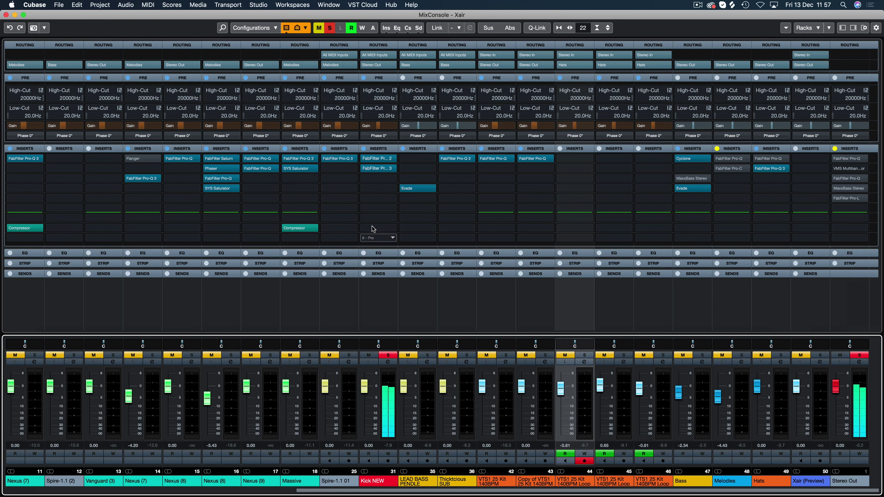
click(6, 15)
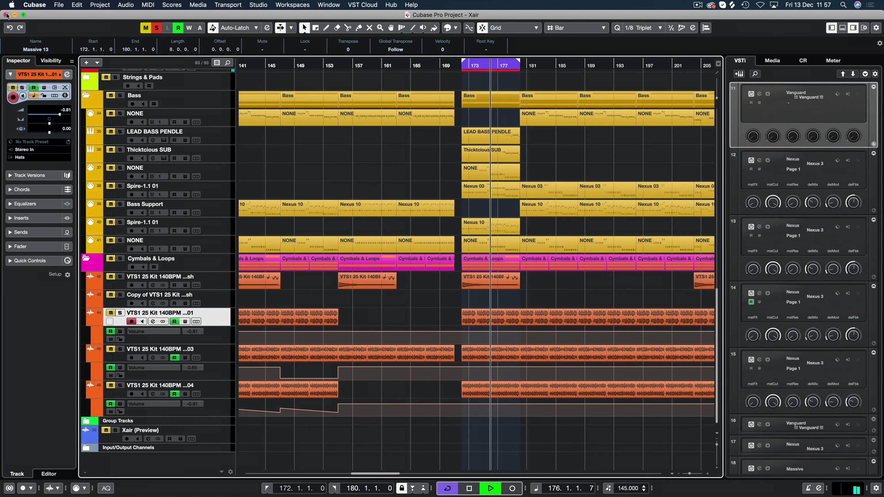
click(571, 165)
key(space)
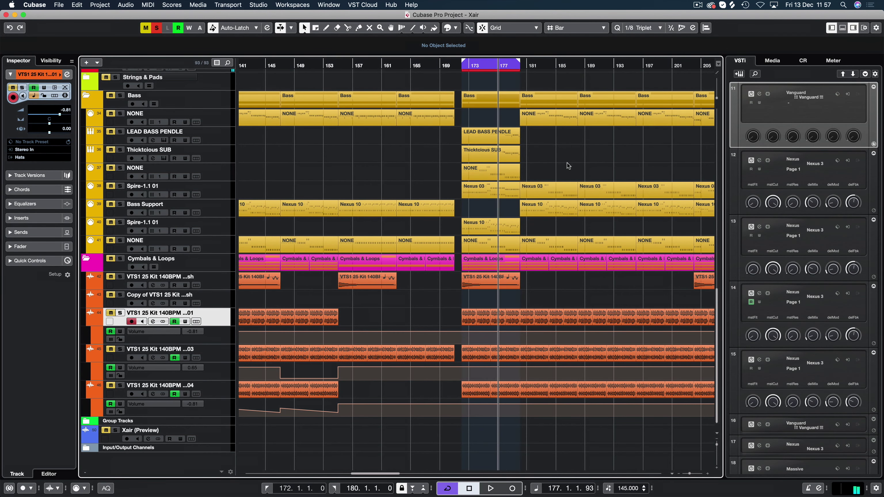